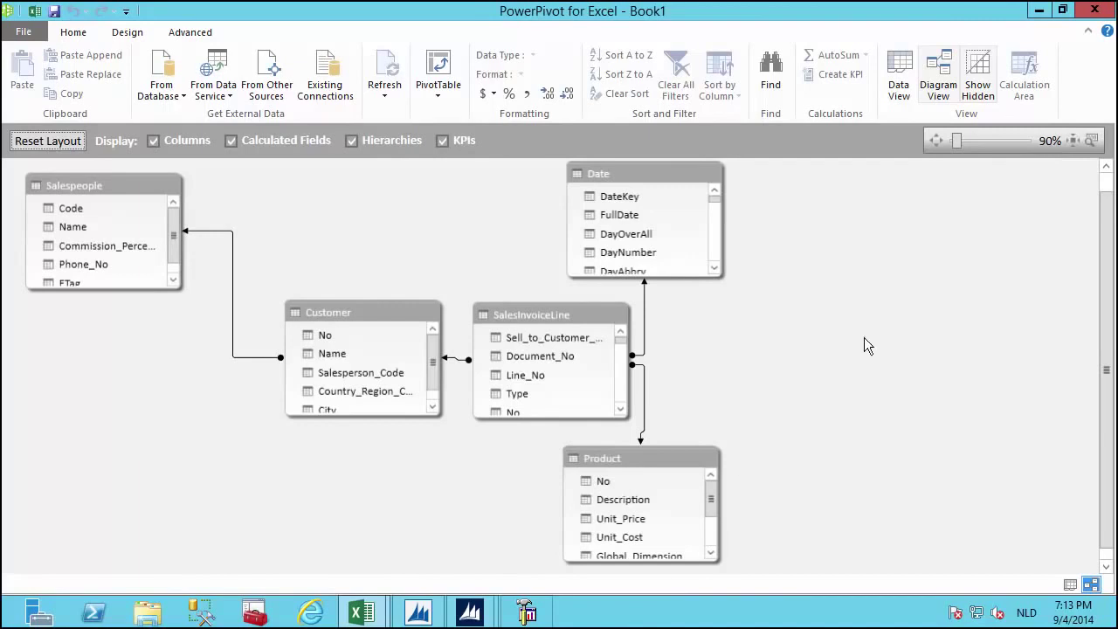
Step: Leave the PowerPivot window, insert a Power View report and title it Sales Dashboard
{"action": "left_click", "coordinate": [1093, 13]}
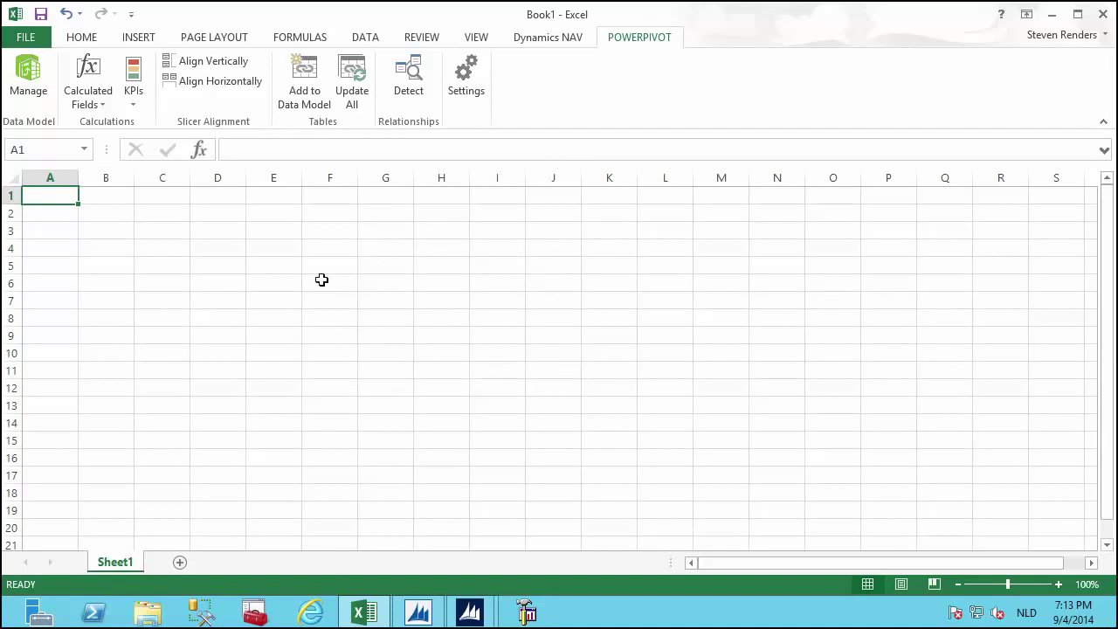
{"action": "left_click", "coordinate": [82, 38]}
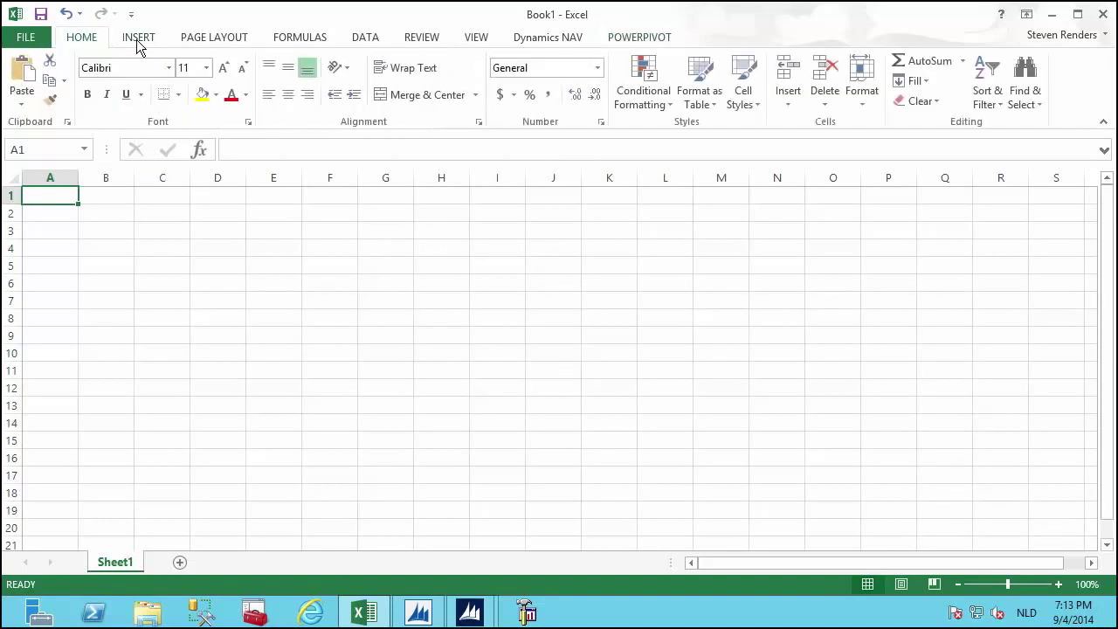
{"action": "left_click", "coordinate": [144, 38]}
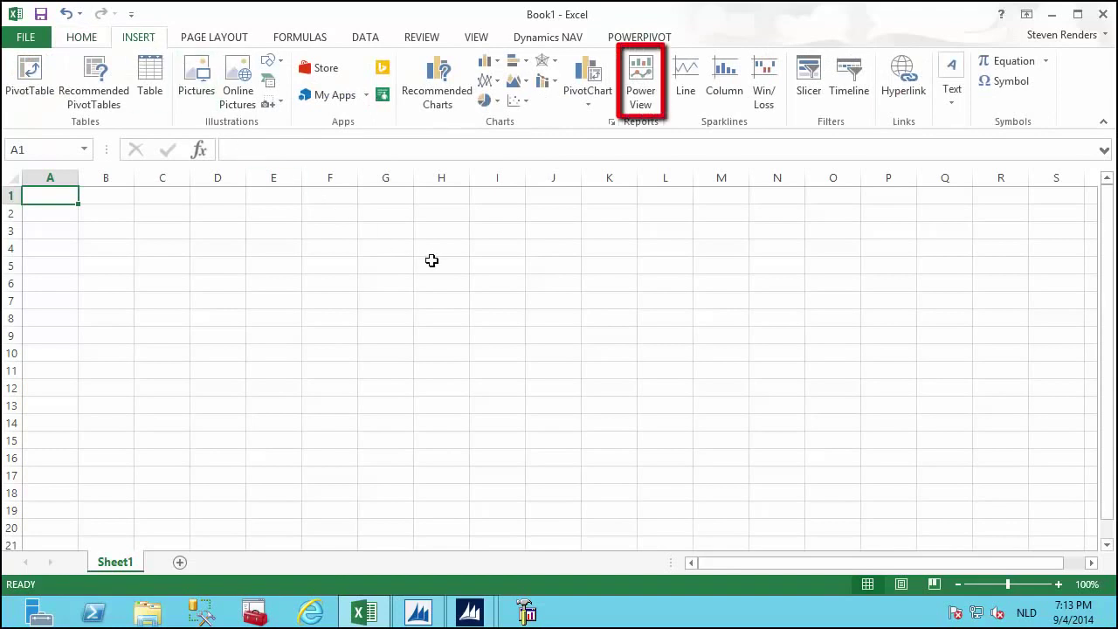
{"action": "left_click", "coordinate": [640, 83]}
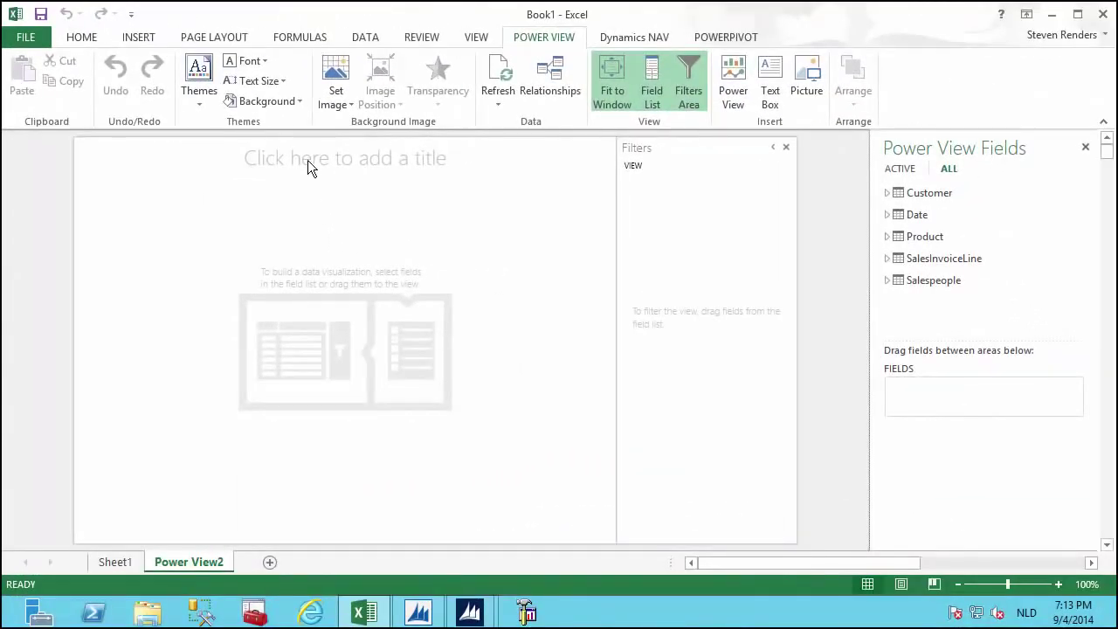
{"action": "left_click", "coordinate": [308, 162]}
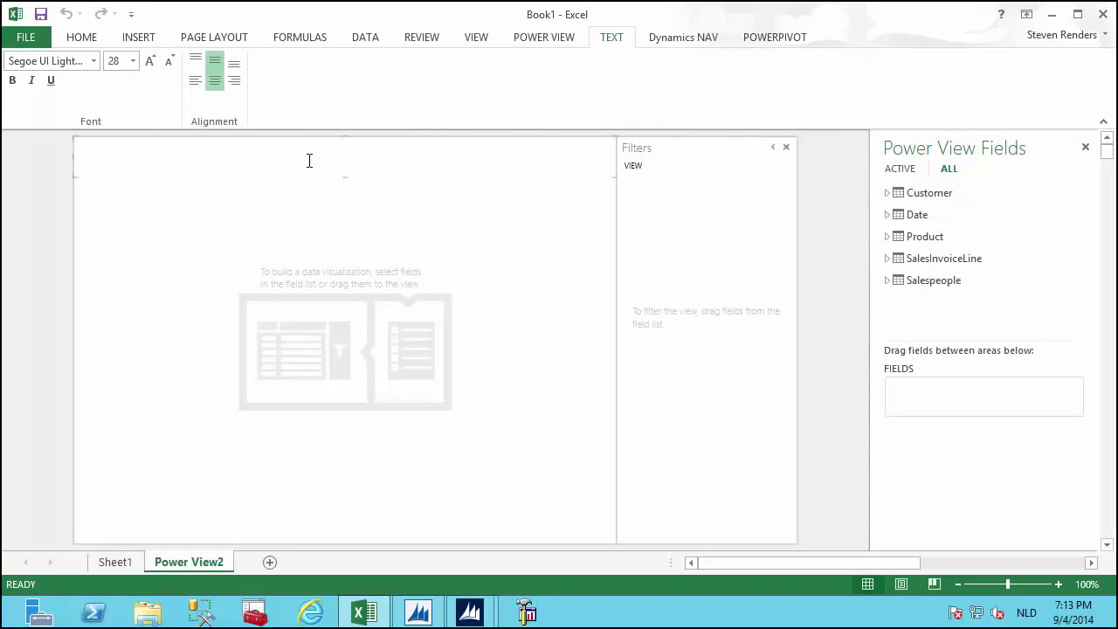
{"action": "type", "text": "Sales Dashboard"}
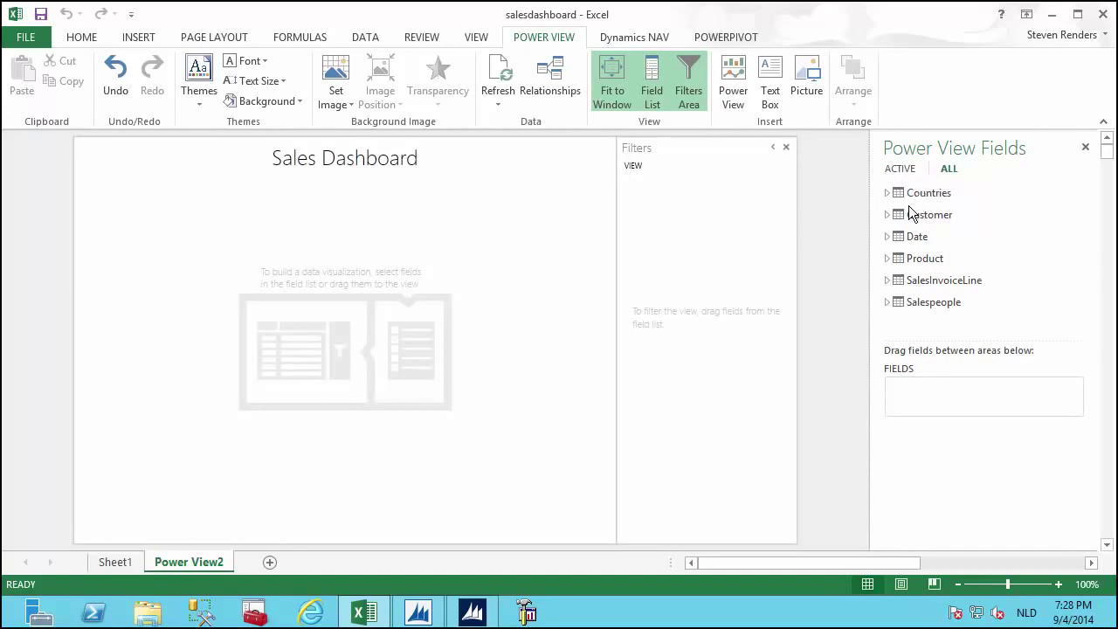
Step: Switch to Microsoft Dynamics NAV and check the Countries/Regions page published as the Countries web service
{"action": "left_click", "coordinate": [471, 614]}
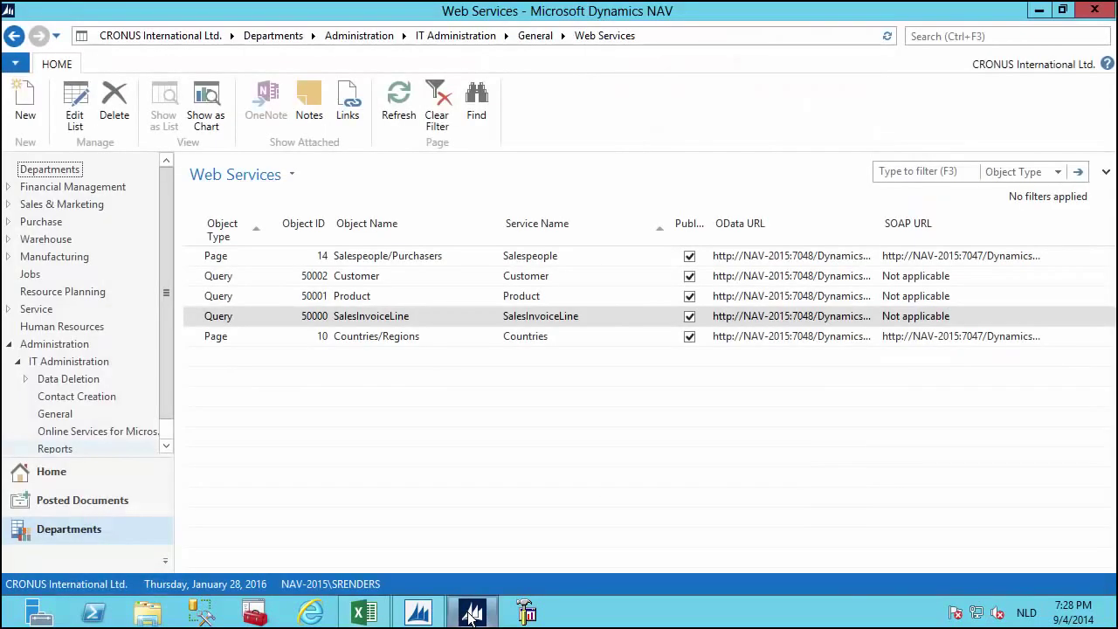
{"action": "left_click", "coordinate": [194, 340]}
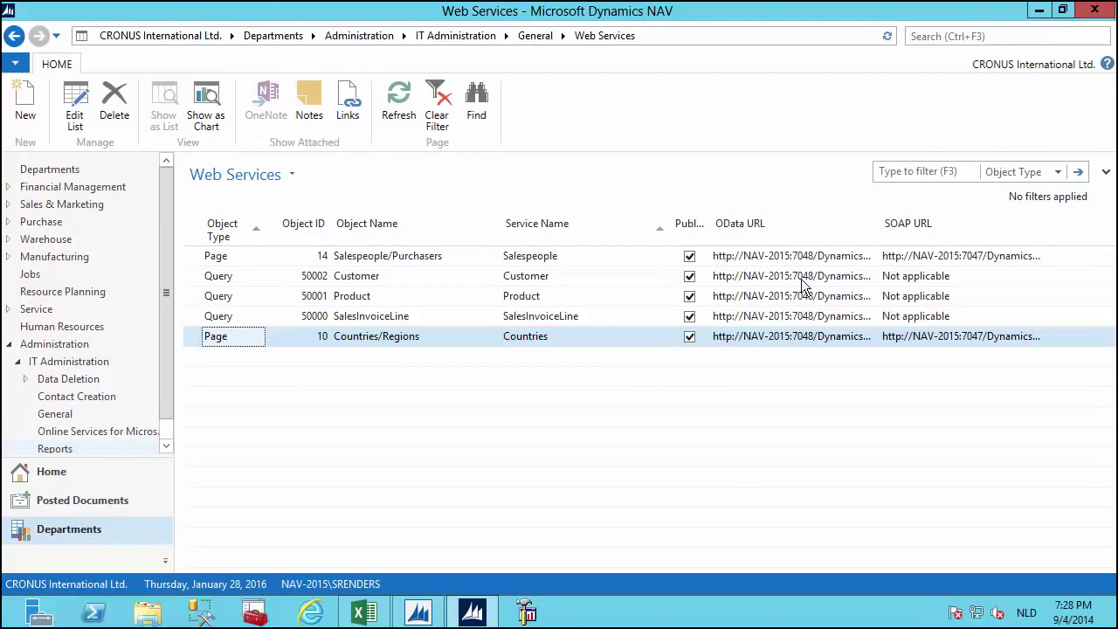
{"action": "left_click", "coordinate": [1039, 11]}
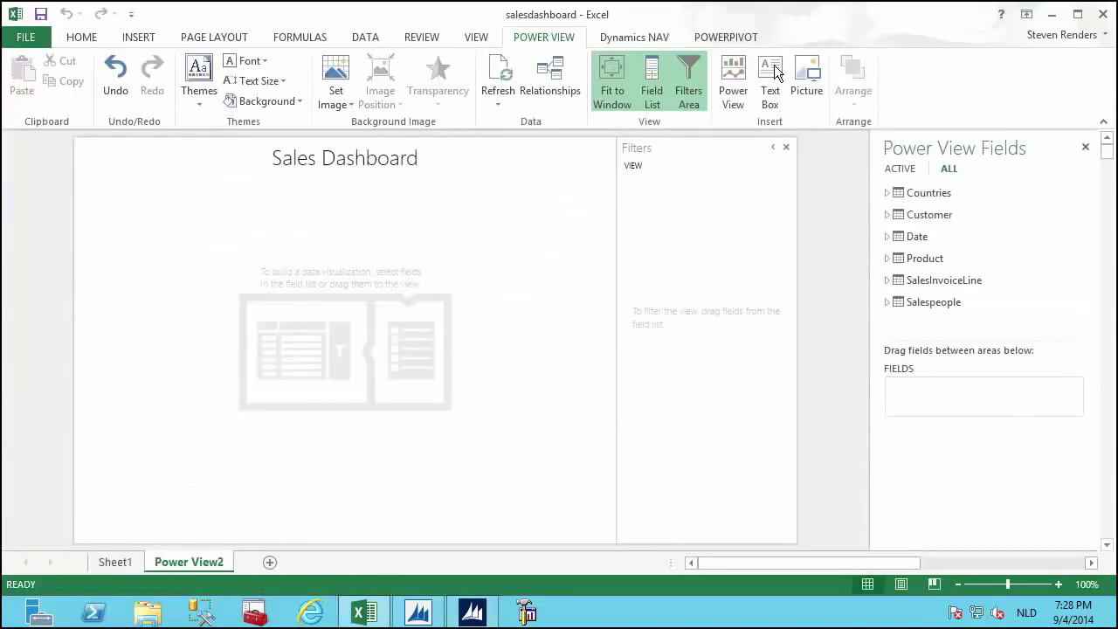
Step: Review the relationships of the Countries table in the PowerPivot data model's diagram view, then return to the report
{"action": "left_click", "coordinate": [80, 38]}
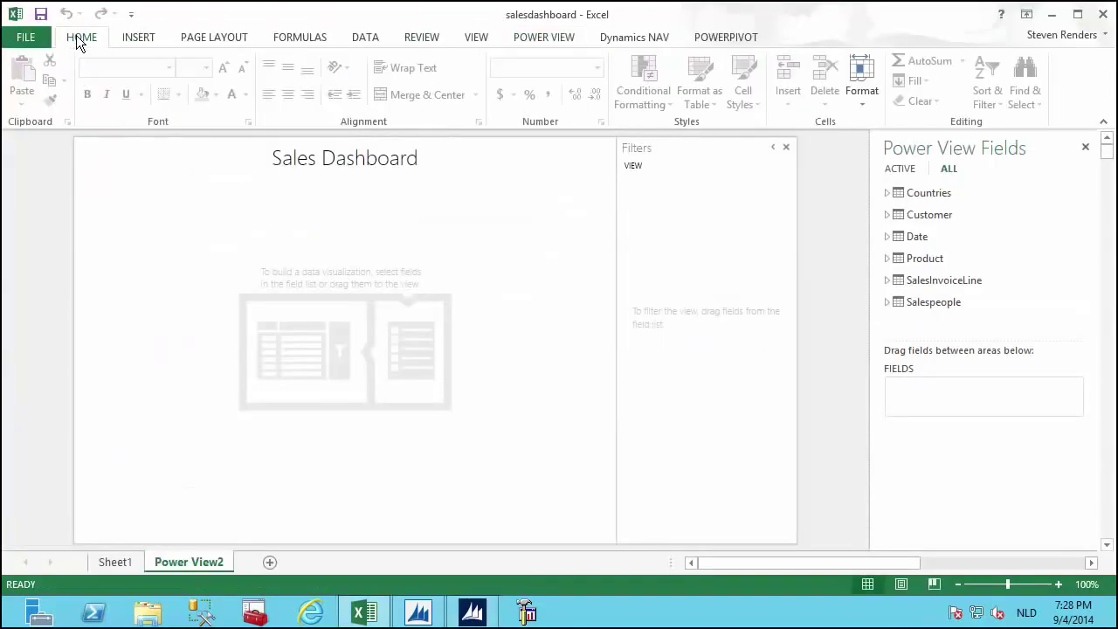
{"action": "left_click", "coordinate": [715, 42]}
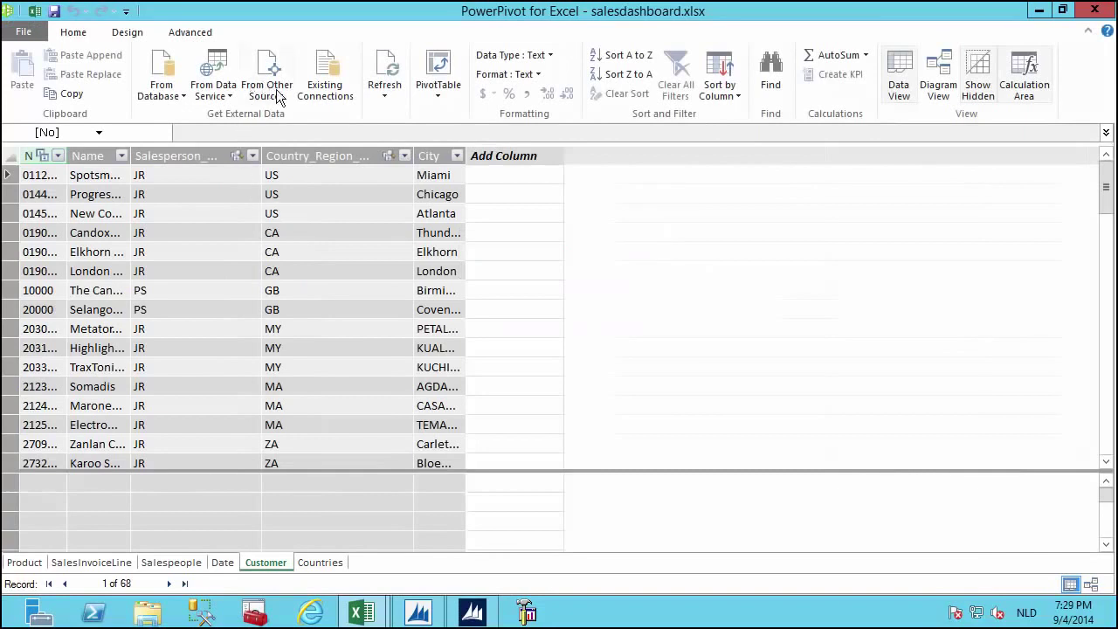
{"action": "left_click", "coordinate": [942, 79]}
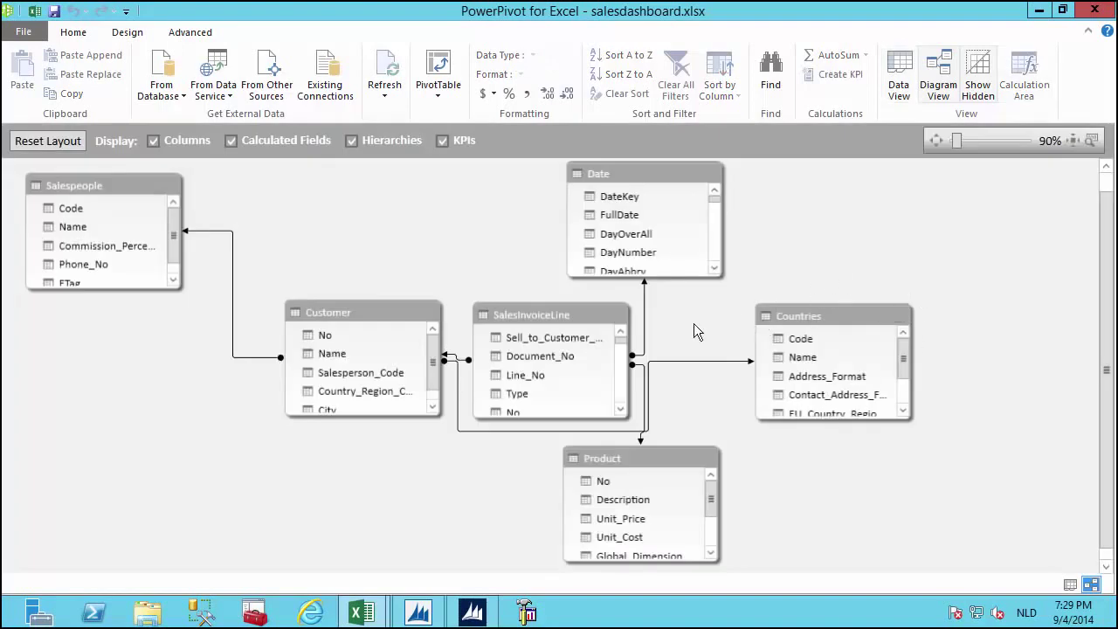
{"action": "left_click", "coordinate": [1095, 11]}
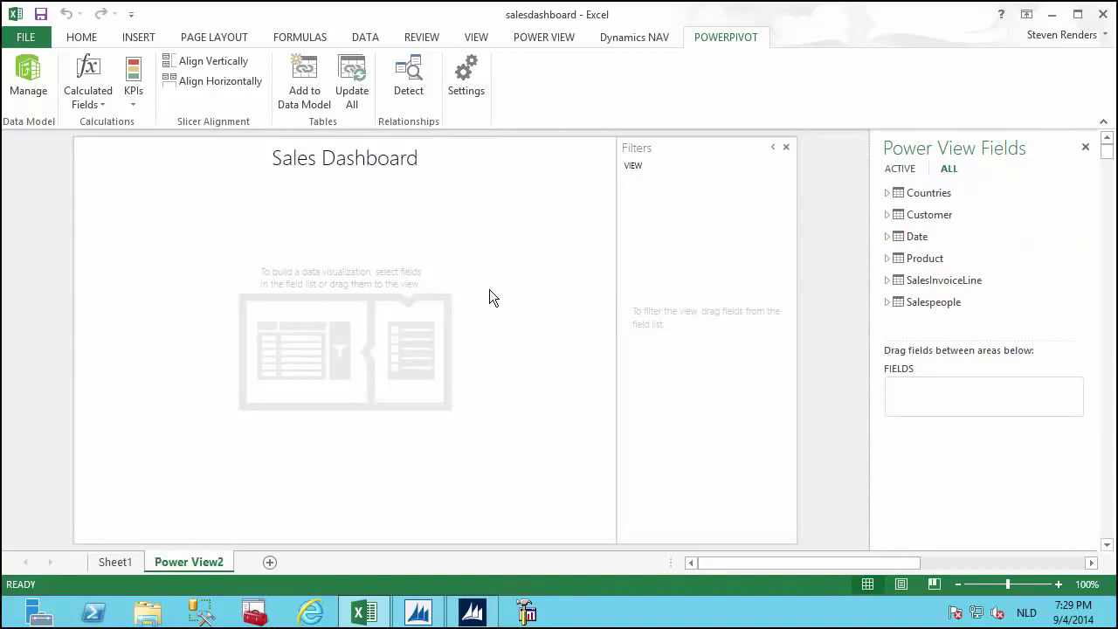
Step: Build a table on the report from the Countries Name field and the SalesInvoiceLine Amount field
{"action": "left_click", "coordinate": [886, 194]}
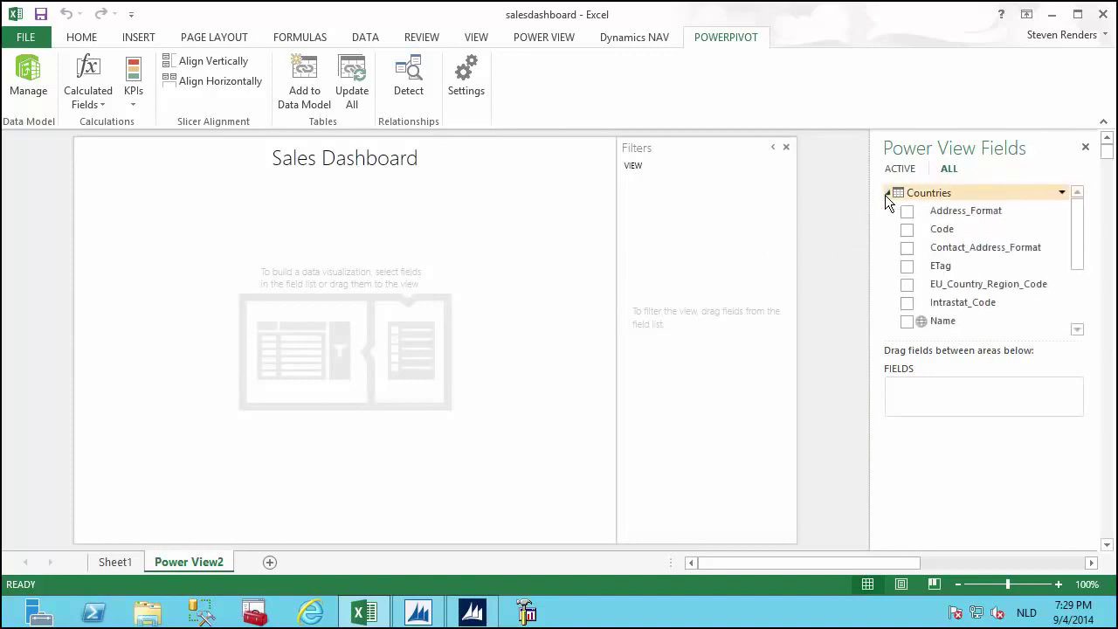
{"action": "left_click", "coordinate": [907, 321]}
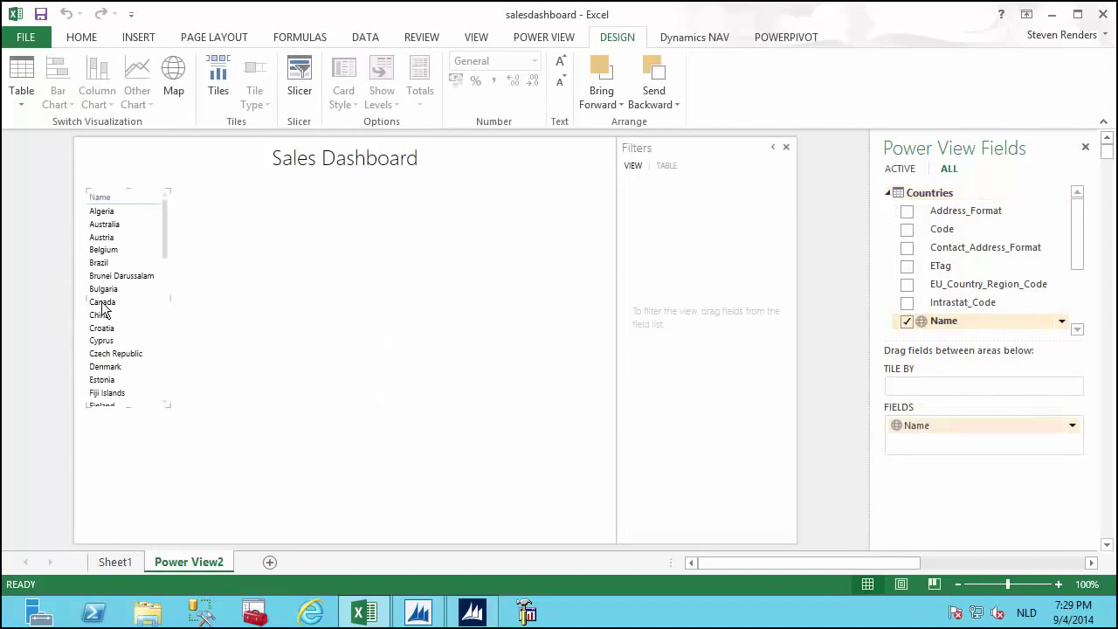
{"action": "left_click", "coordinate": [888, 192]}
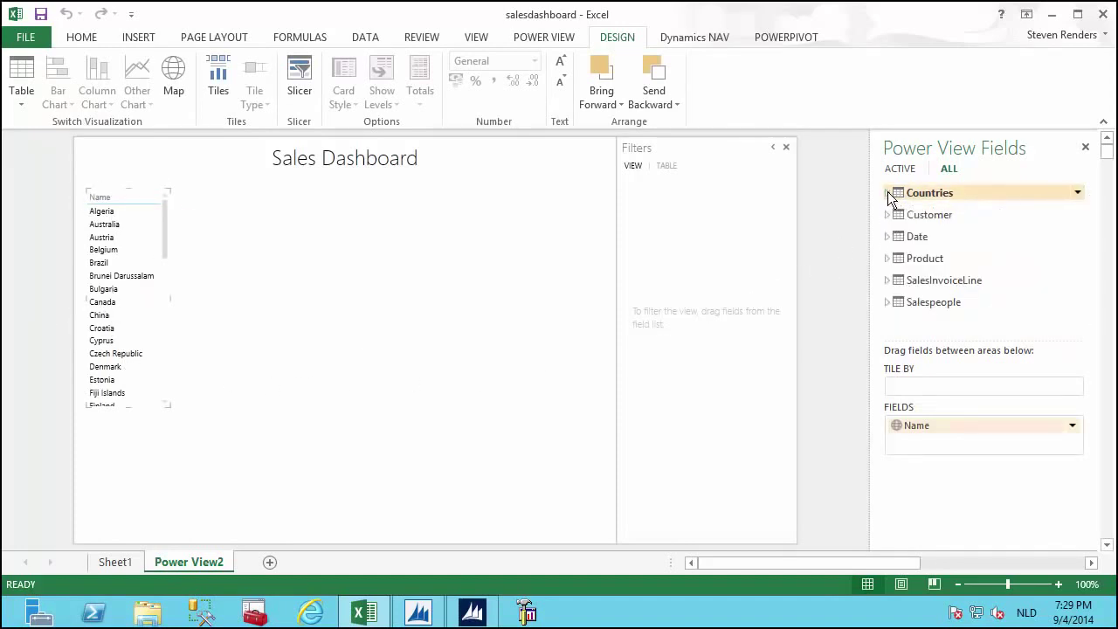
{"action": "left_click", "coordinate": [886, 279]}
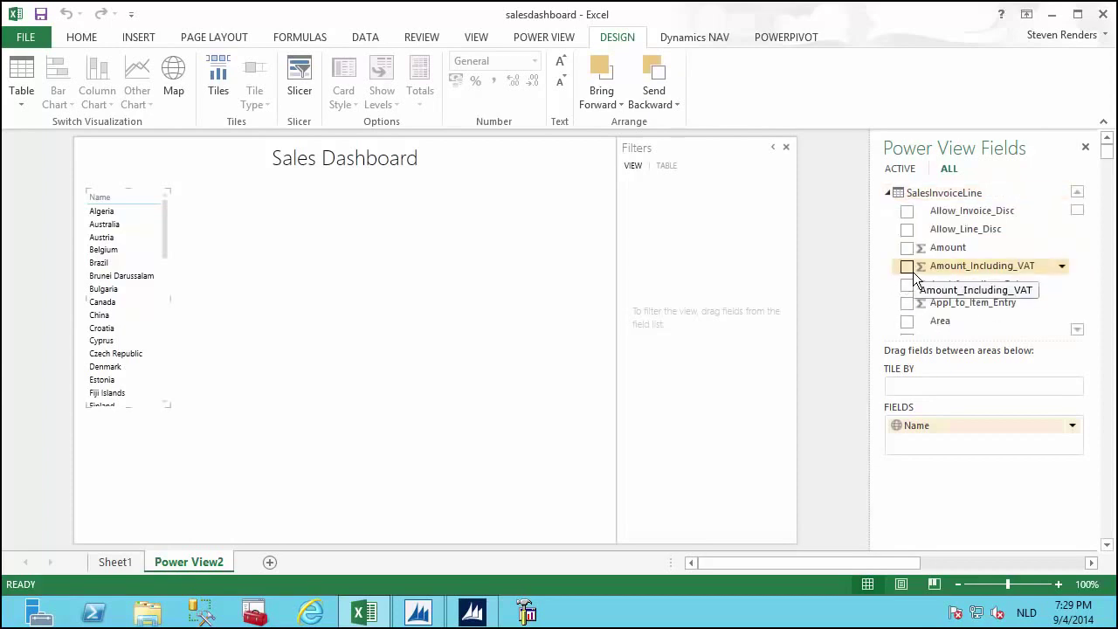
{"action": "left_click", "coordinate": [908, 249]}
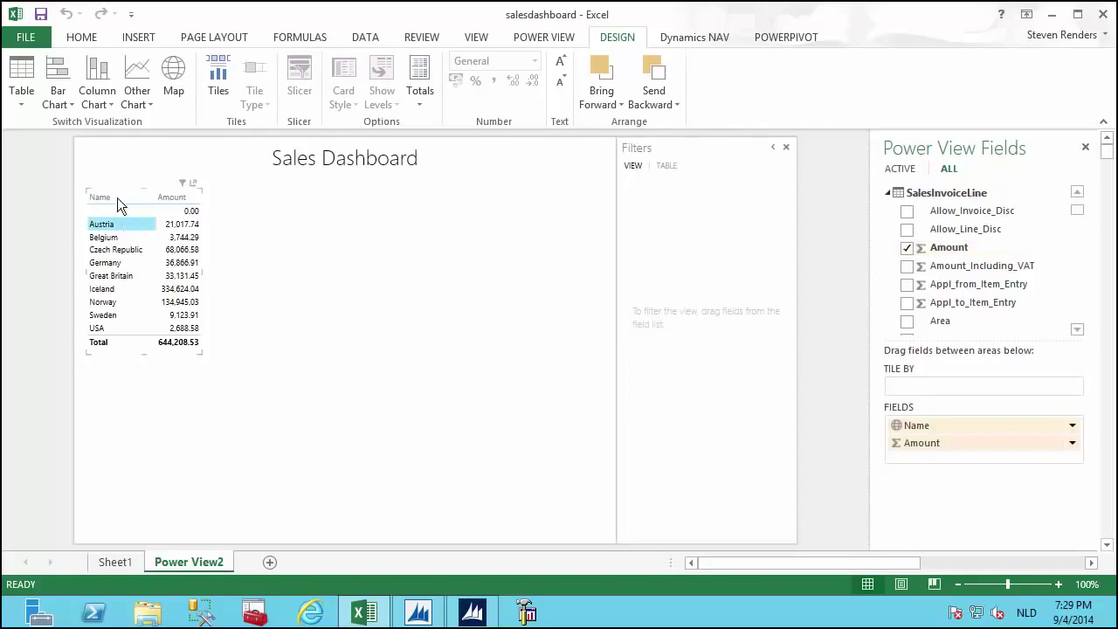
Step: Convert the amount per country table to a clustered column chart and widen it so all countries fit
{"action": "left_click", "coordinate": [110, 103]}
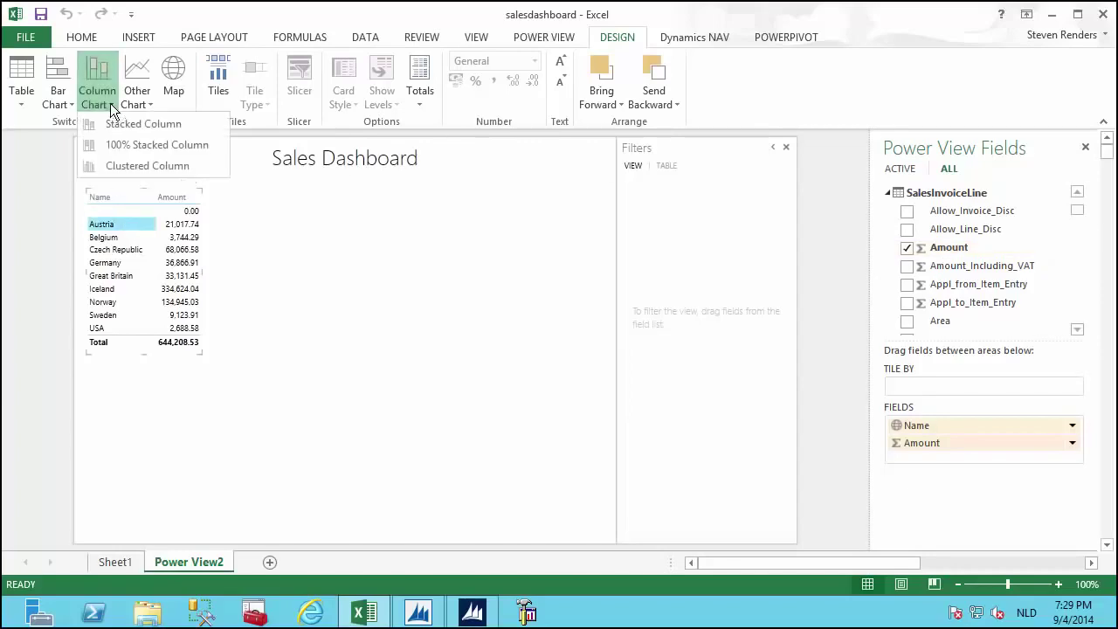
{"action": "left_click", "coordinate": [128, 166]}
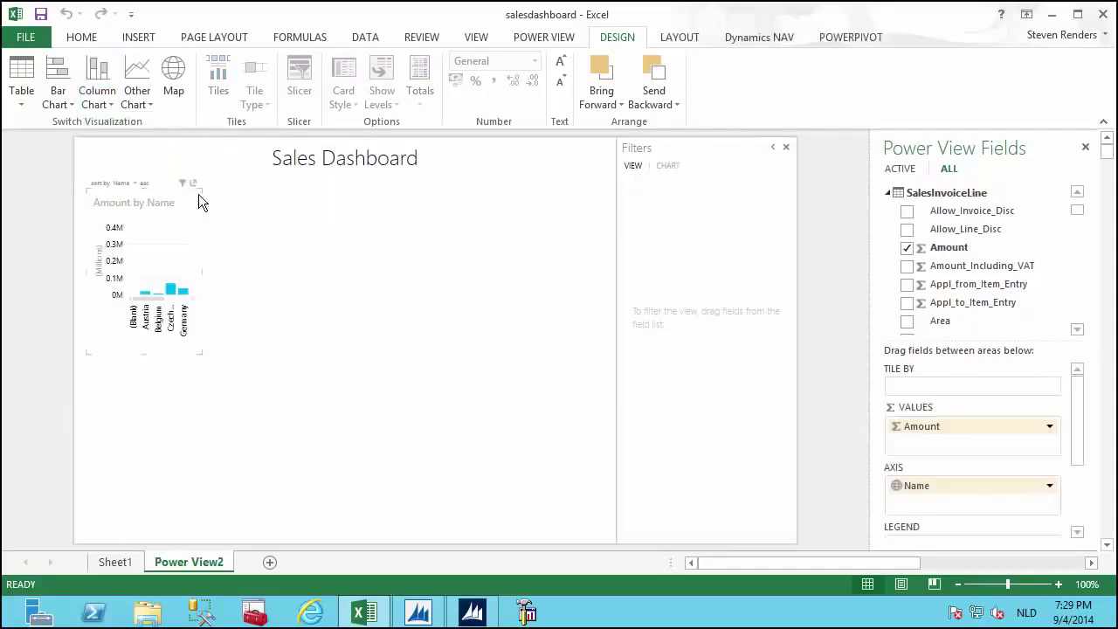
{"action": "left_click_drag", "start_coordinate": [201, 270], "coordinate": [429, 263]}
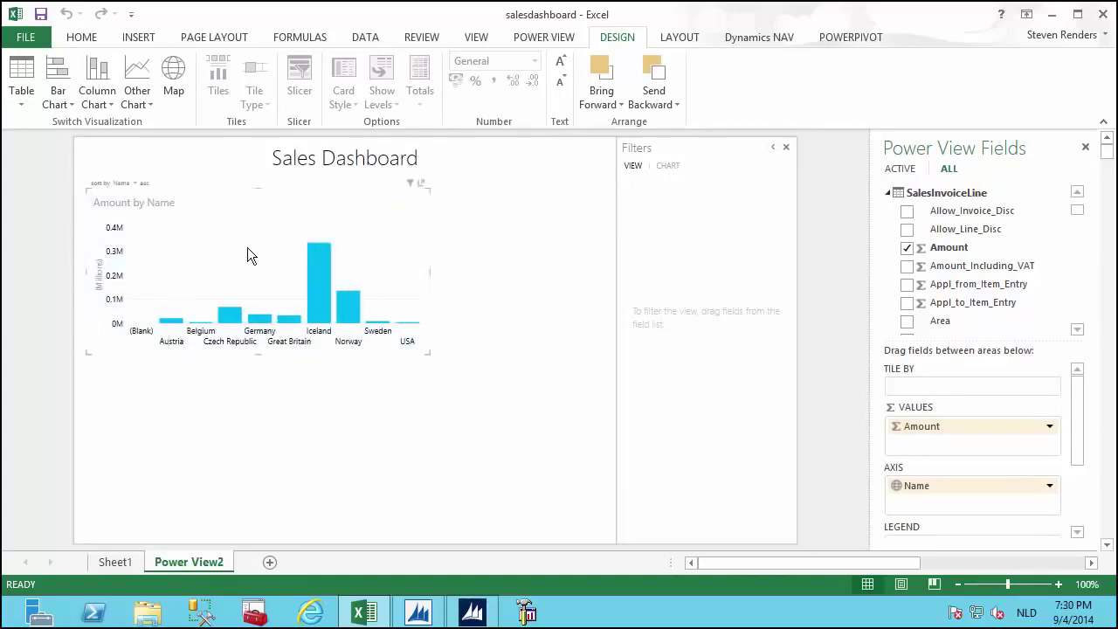
Step: Sort the column chart by Amount in descending order and reduce its width slightly
{"action": "left_click", "coordinate": [124, 184]}
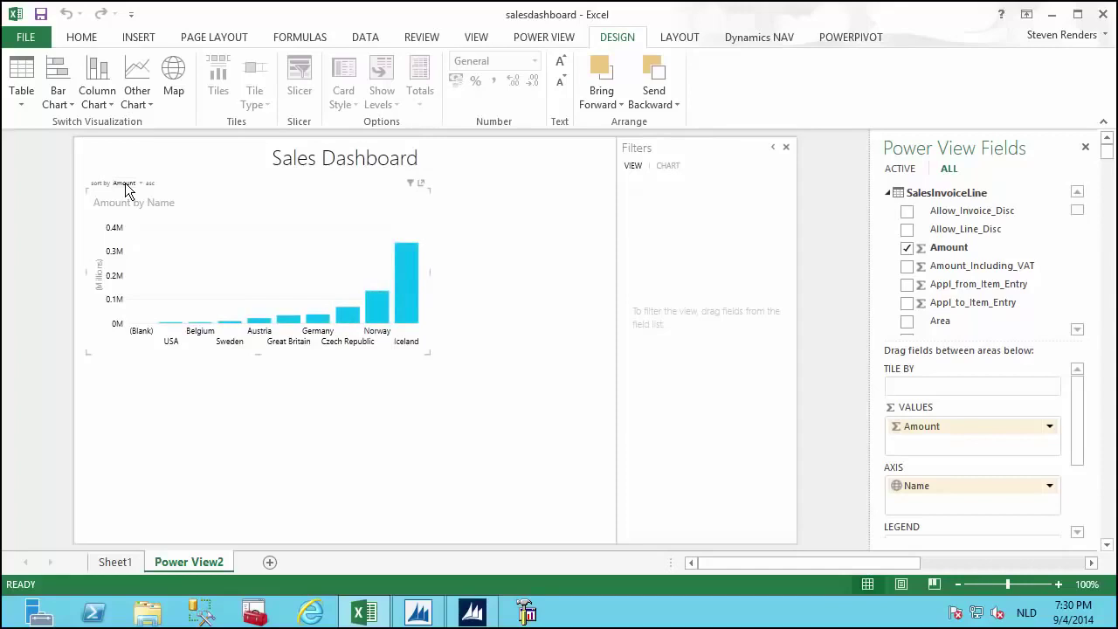
{"action": "left_click", "coordinate": [150, 184]}
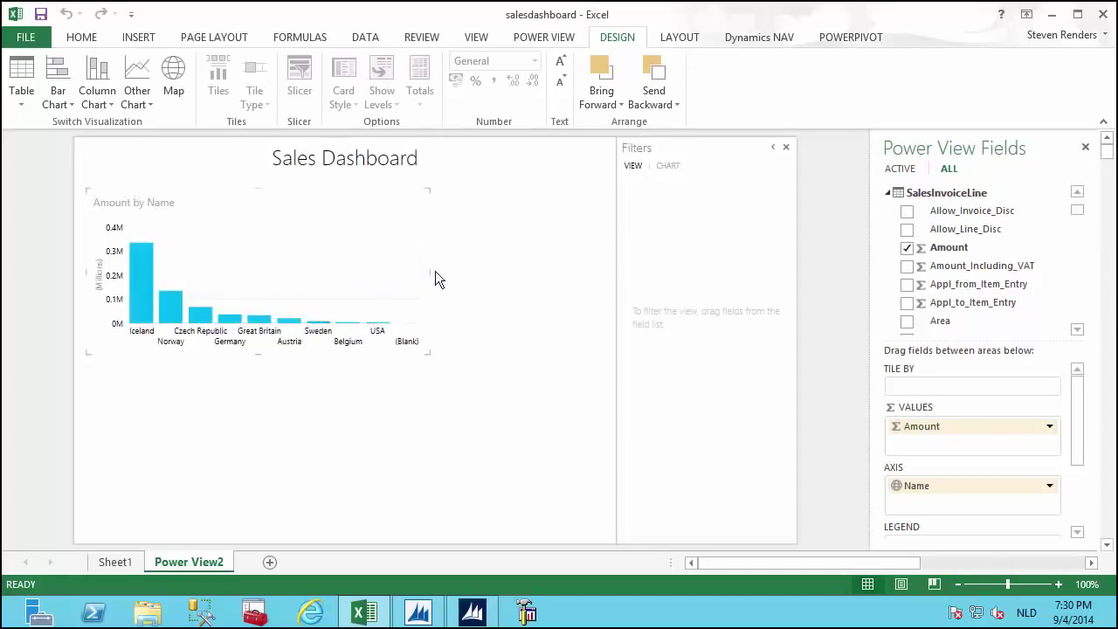
{"action": "left_click_drag", "start_coordinate": [429, 272], "coordinate": [368, 273]}
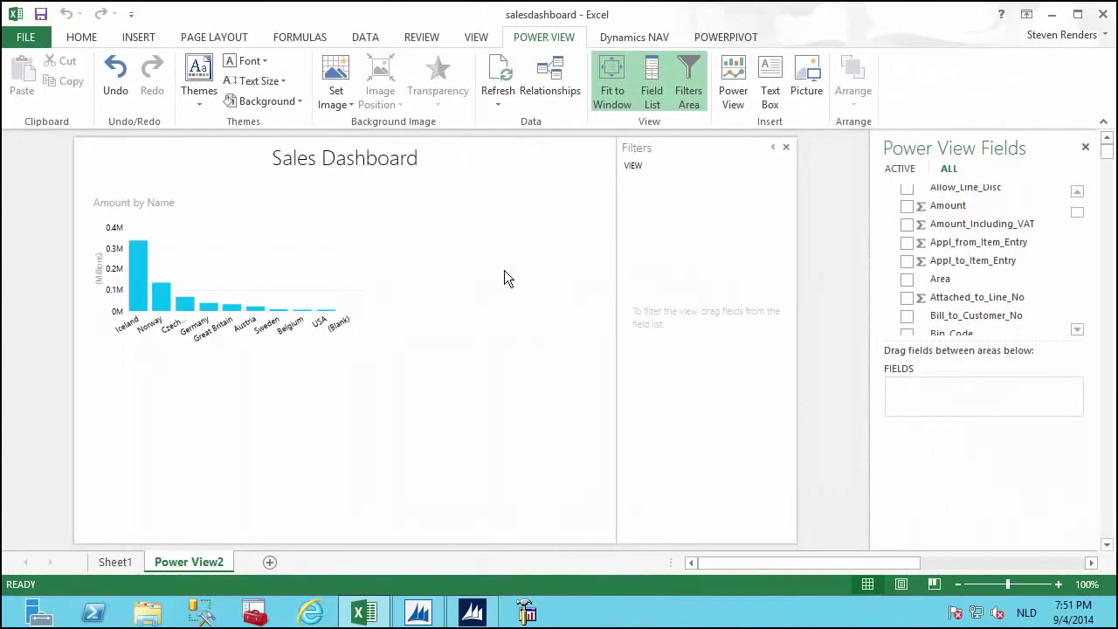
Step: Create a second table on the report from the Product table's Product_Group_Code field
{"action": "left_click", "coordinate": [1077, 193]}
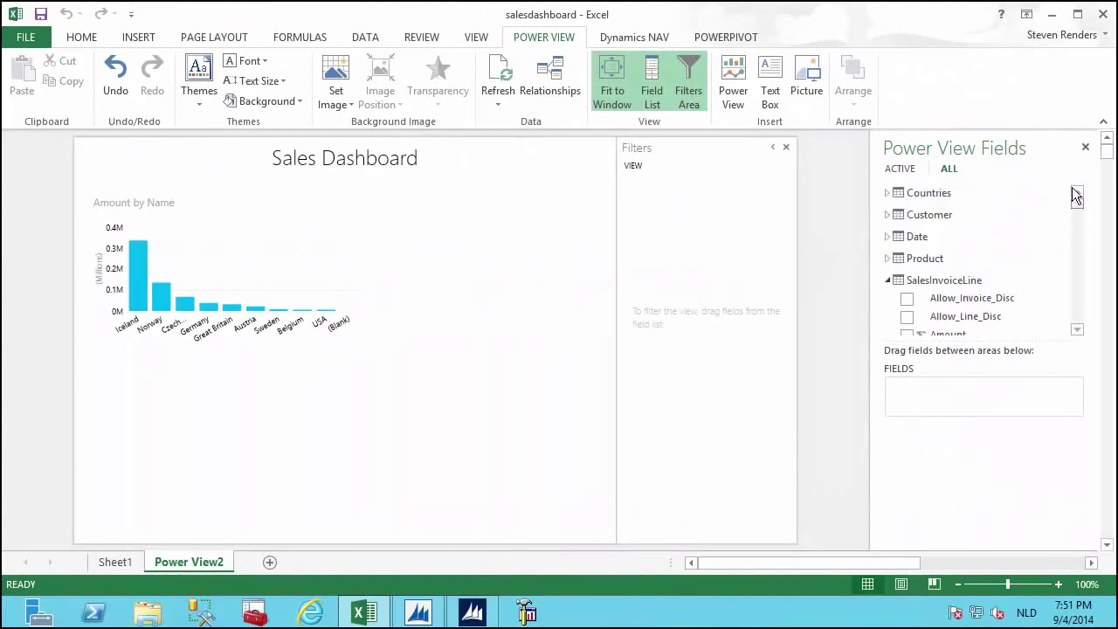
{"action": "left_click", "coordinate": [888, 257]}
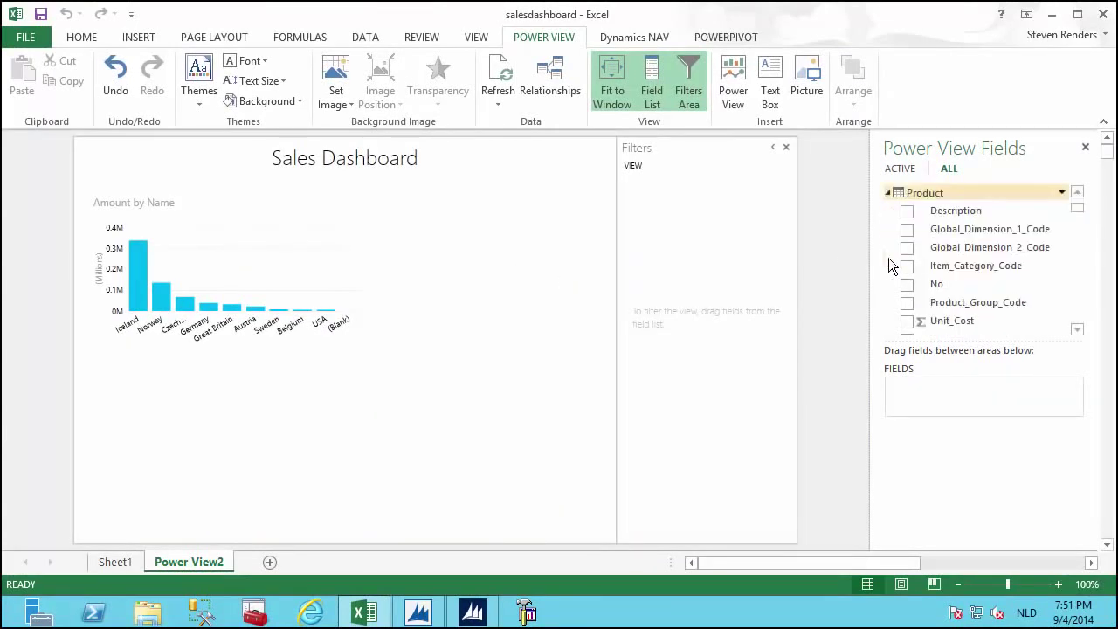
{"action": "left_click", "coordinate": [907, 303]}
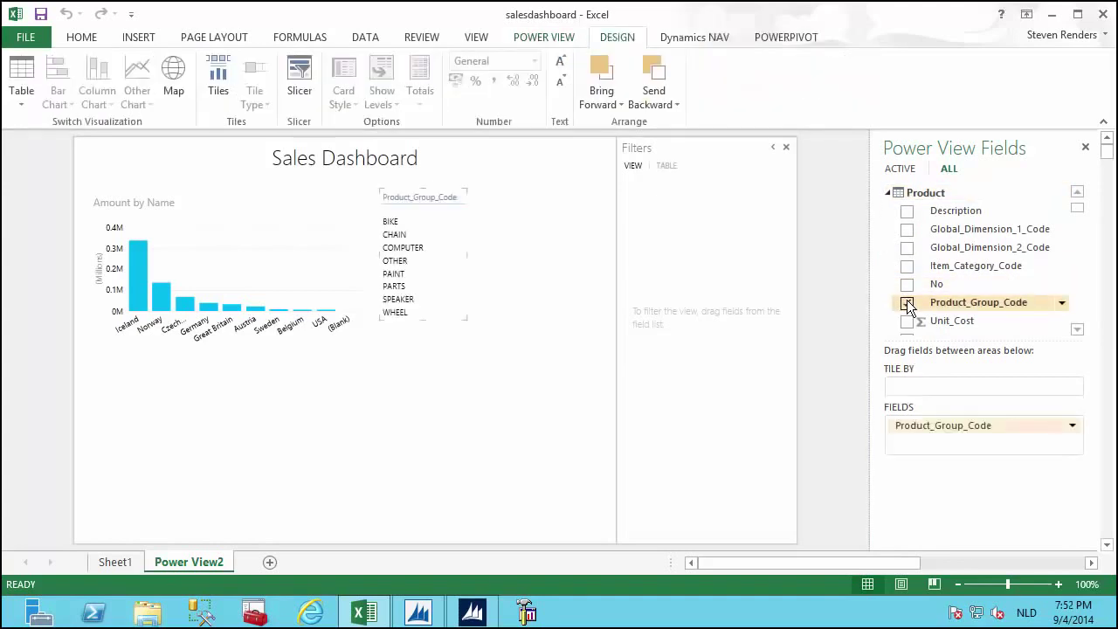
Step: Add the SalesInvoiceLine Quantity field to the product group table and show Product_Group_Code items with no data
{"action": "left_click", "coordinate": [887, 193]}
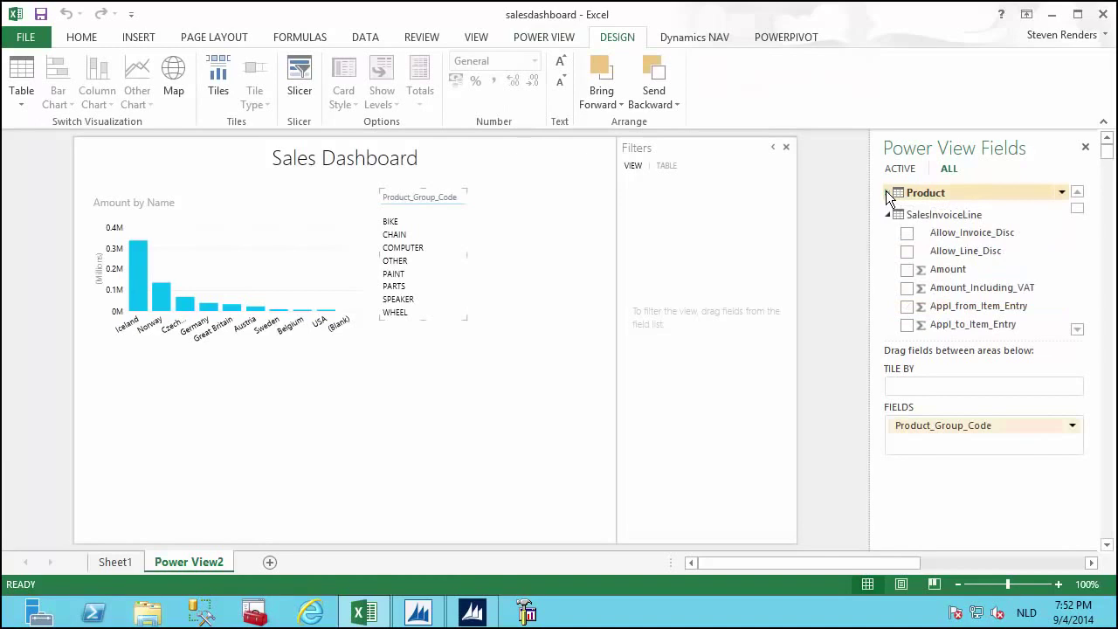
{"action": "left_click", "coordinate": [1081, 305]}
{"action": "left_click", "coordinate": [1081, 306]}
{"action": "left_click", "coordinate": [1081, 305]}
{"action": "left_click", "coordinate": [1081, 306]}
{"action": "left_click", "coordinate": [1081, 306]}
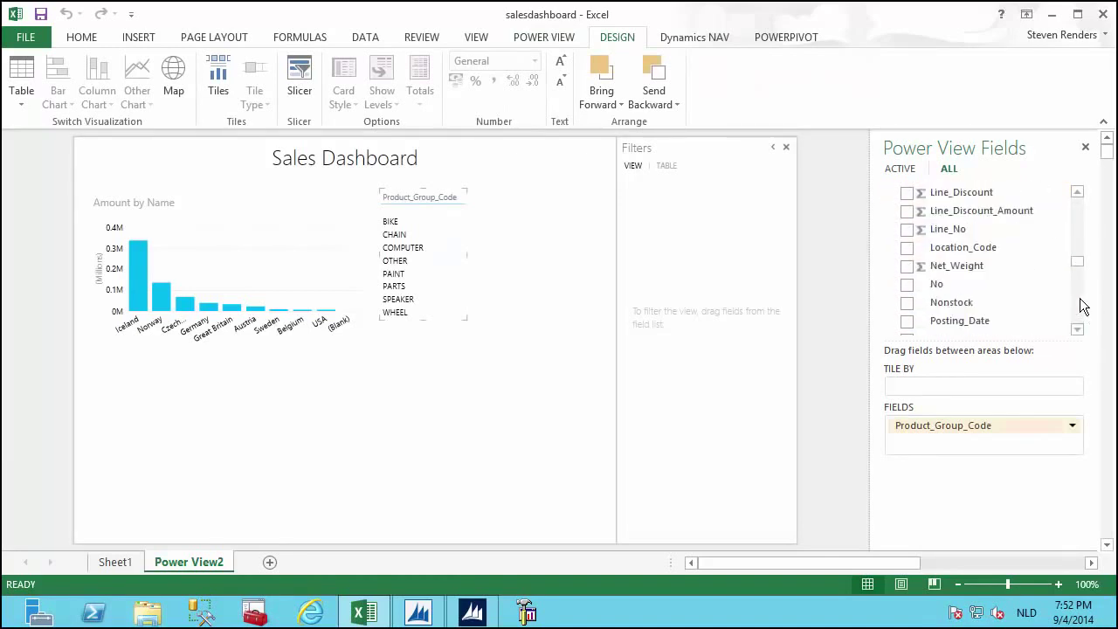
{"action": "left_click", "coordinate": [1081, 305]}
{"action": "left_click", "coordinate": [1081, 305]}
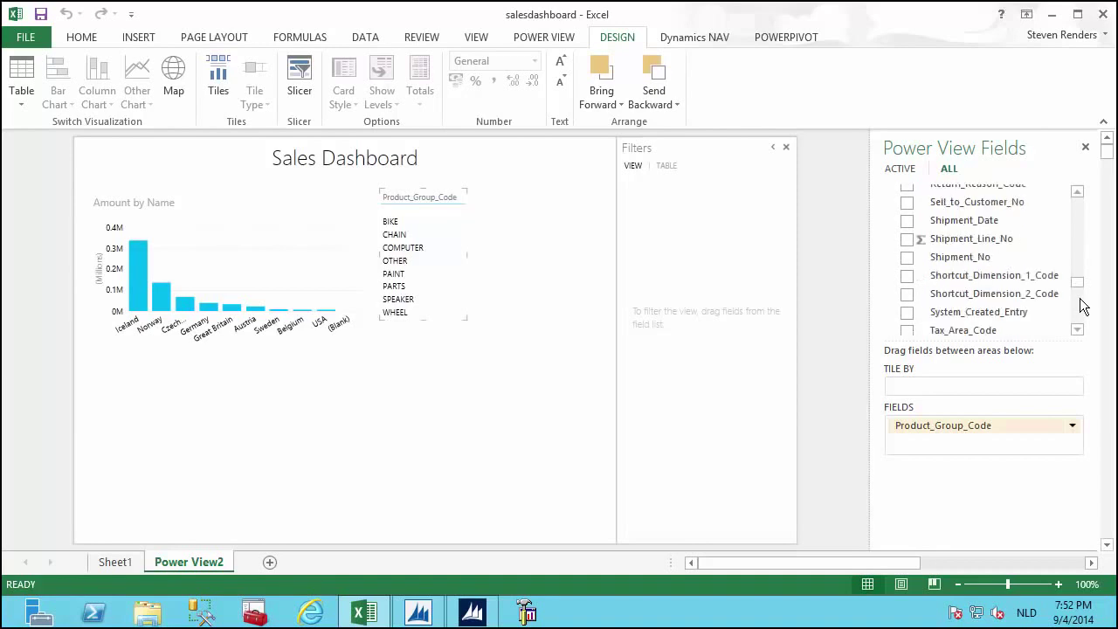
{"action": "left_click", "coordinate": [1081, 305]}
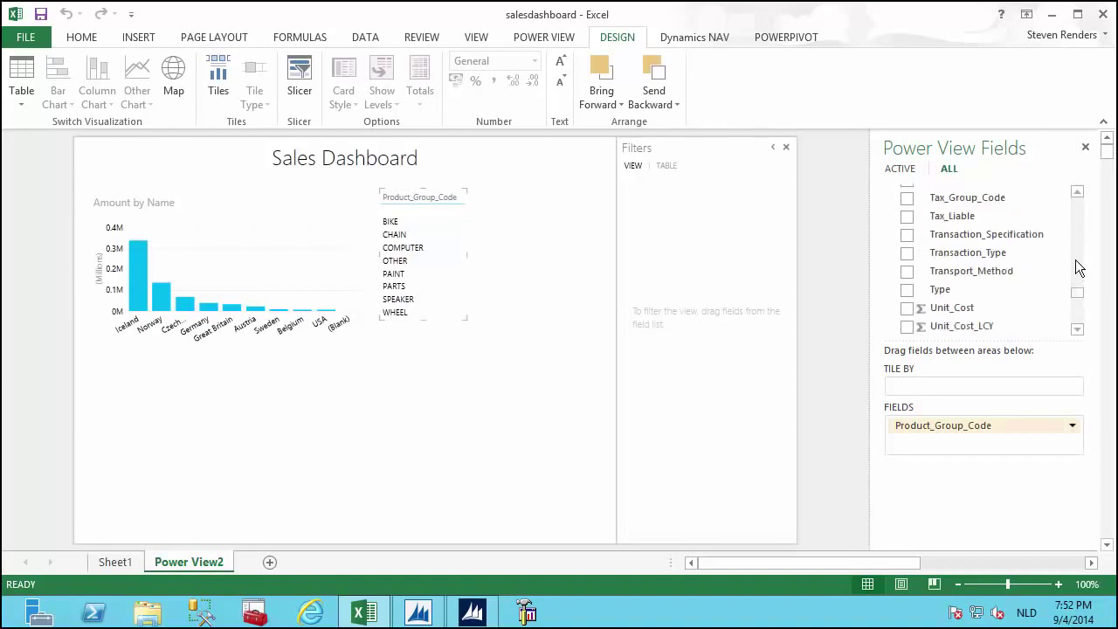
{"action": "left_click", "coordinate": [1081, 251]}
{"action": "left_click", "coordinate": [1082, 251]}
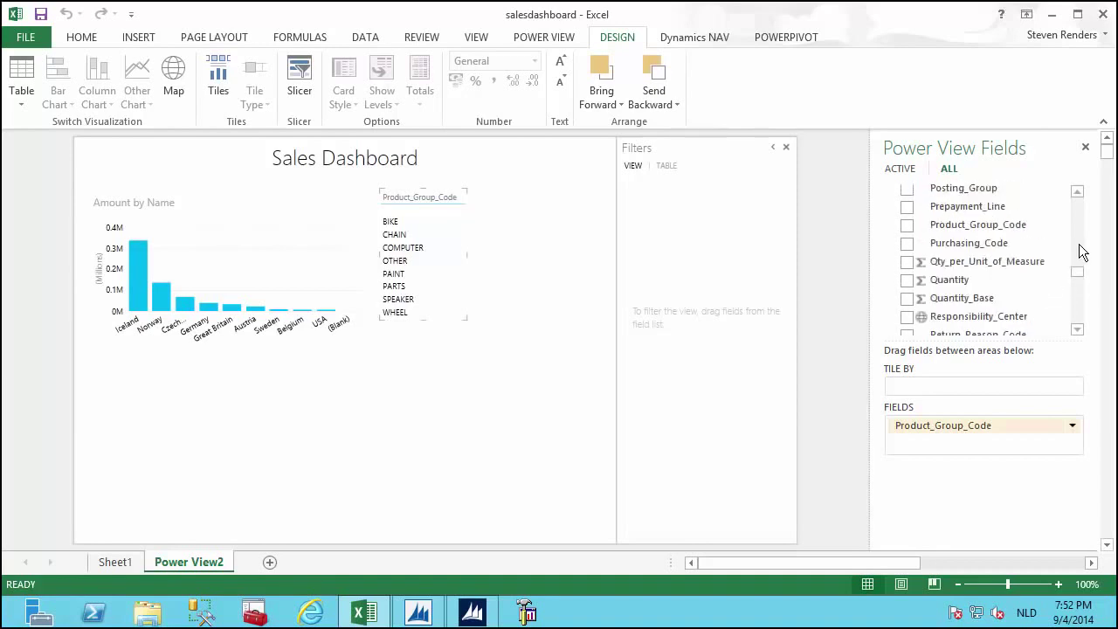
{"action": "left_click", "coordinate": [907, 279]}
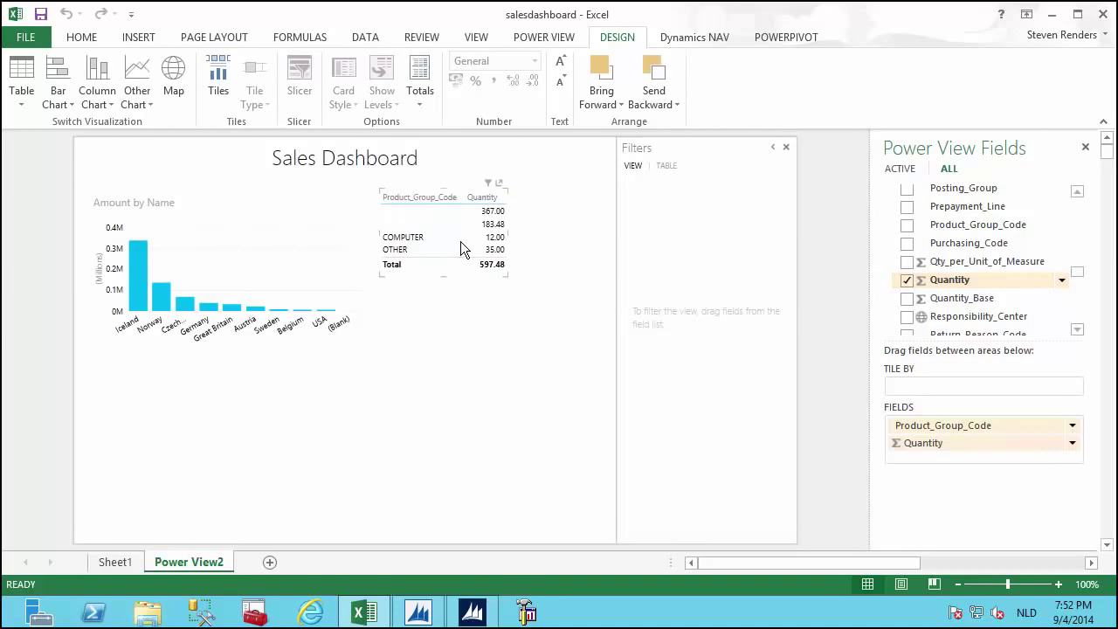
{"action": "left_click", "coordinate": [1073, 427]}
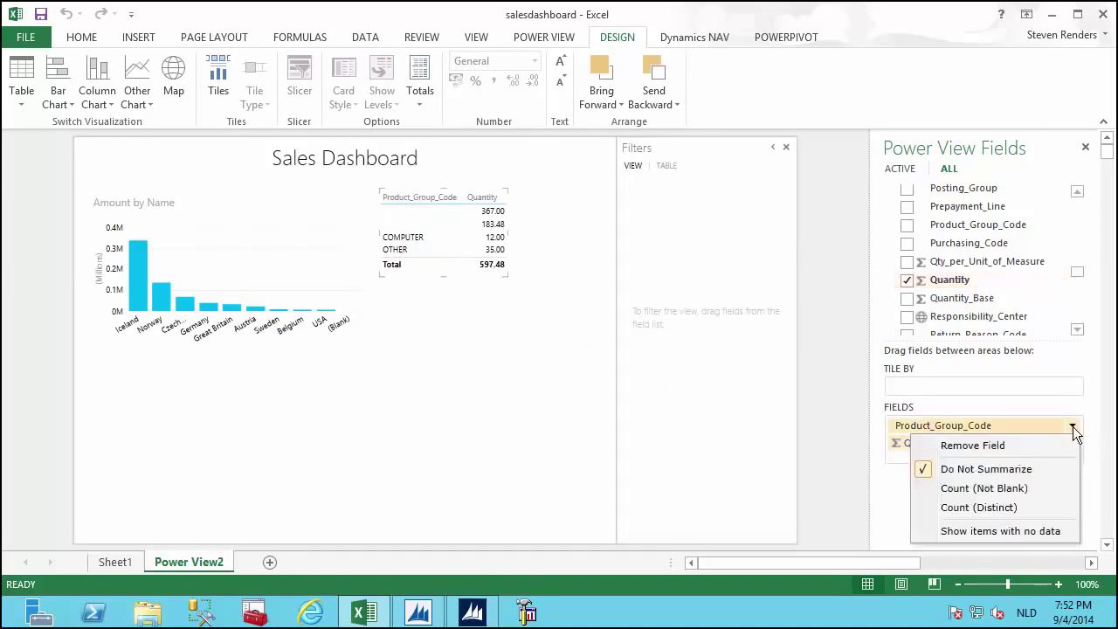
{"action": "left_click", "coordinate": [1022, 533]}
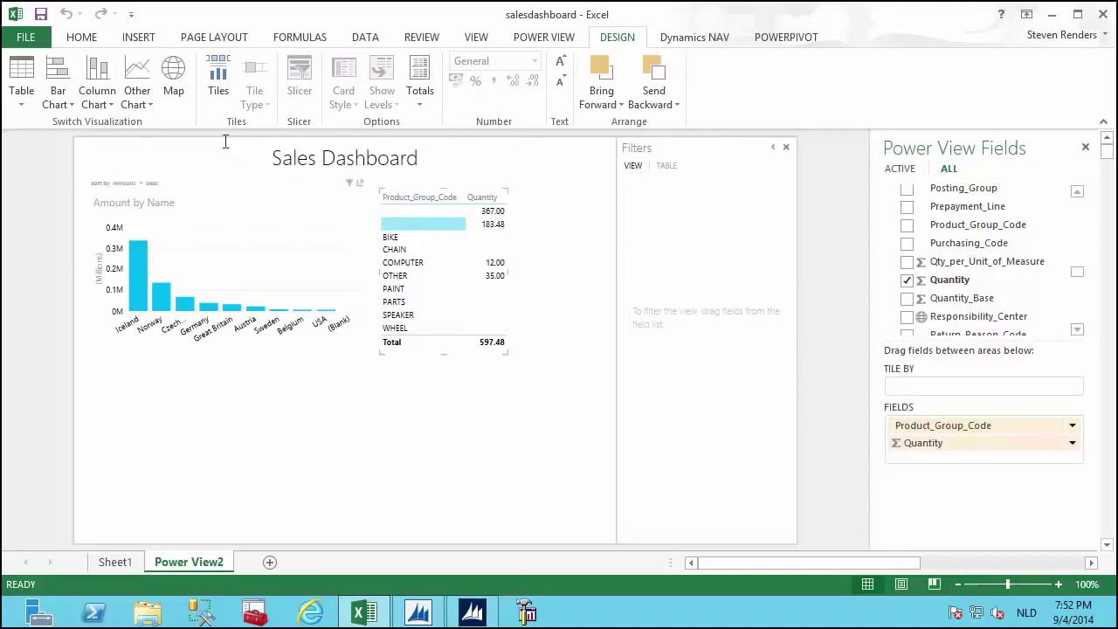
Step: Convert the table of quantity per product group to a clustered bar chart
{"action": "left_click", "coordinate": [73, 102]}
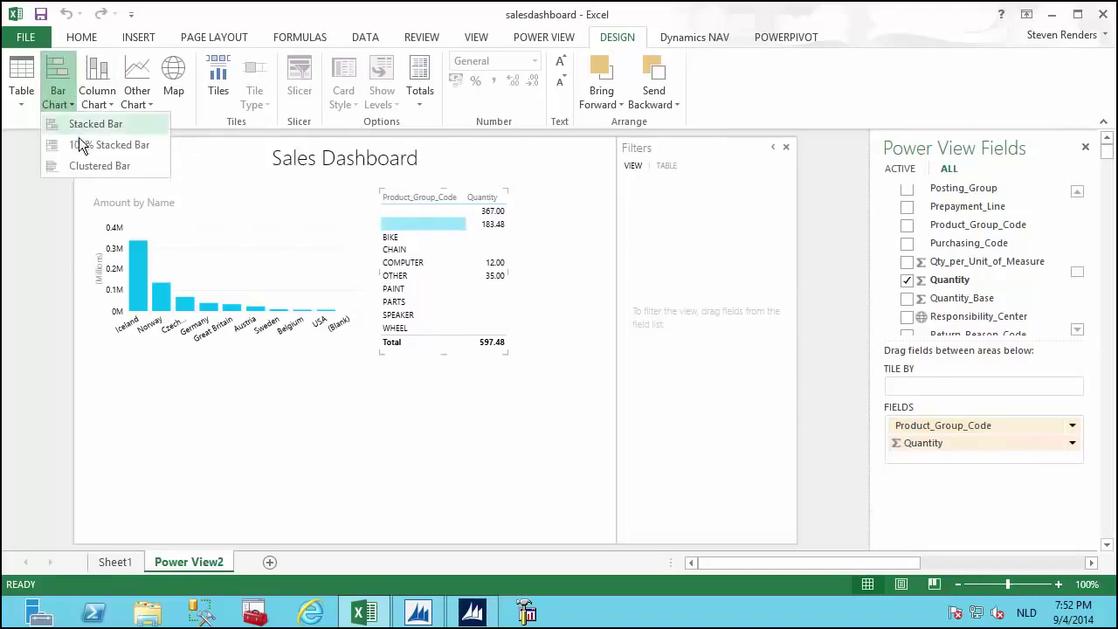
{"action": "left_click", "coordinate": [78, 164]}
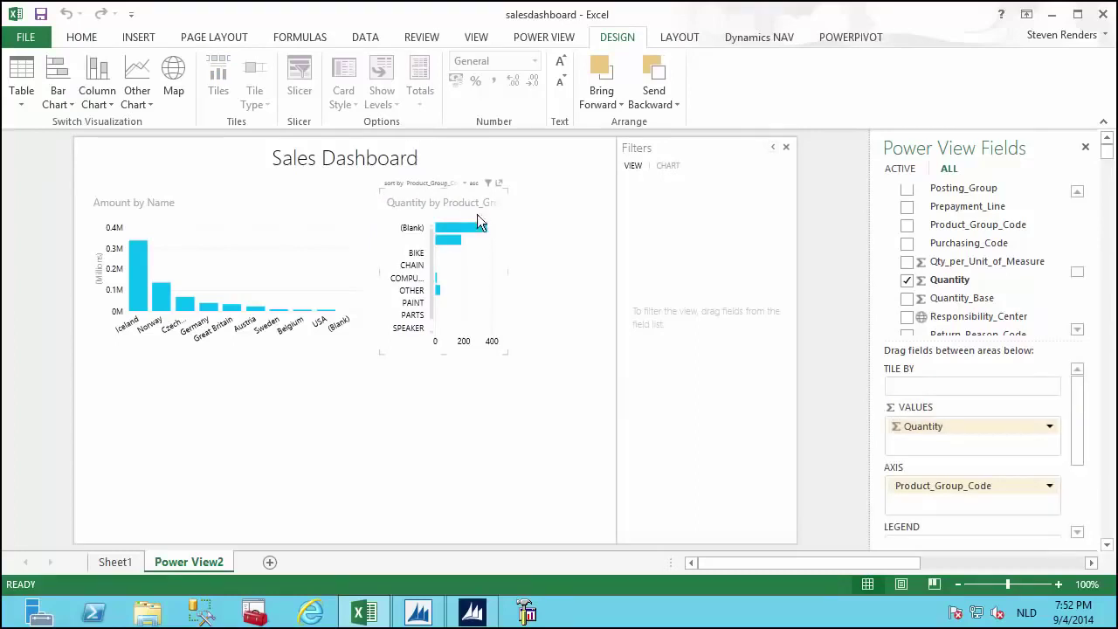
Step: Sort the product group bar chart by Quantity in descending order and widen it to the report's right edge
{"action": "left_click", "coordinate": [439, 188]}
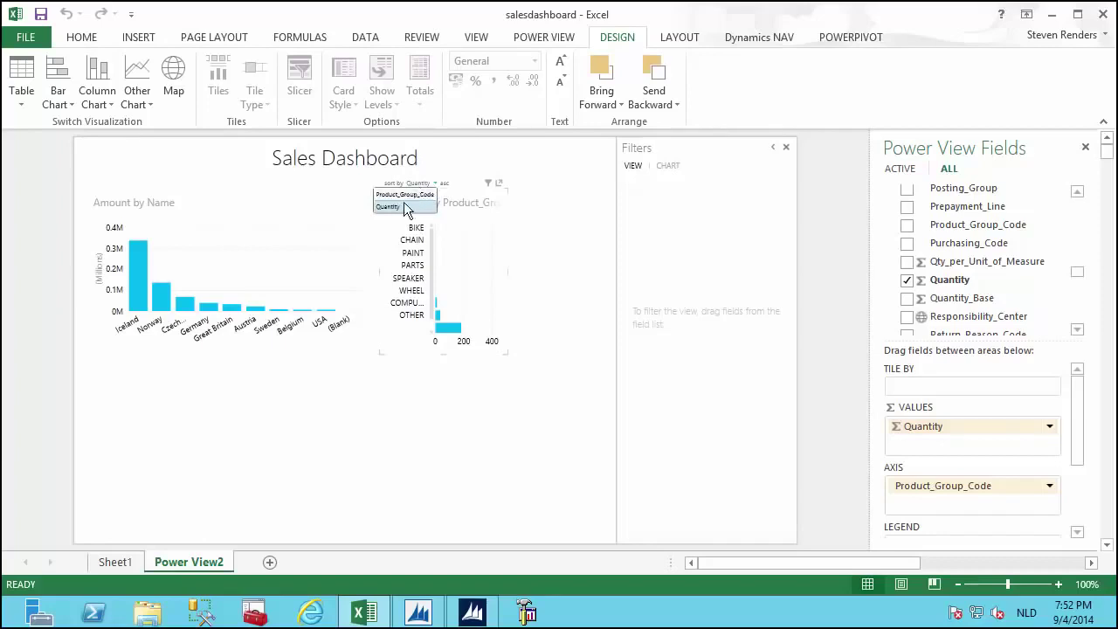
{"action": "left_click", "coordinate": [407, 207]}
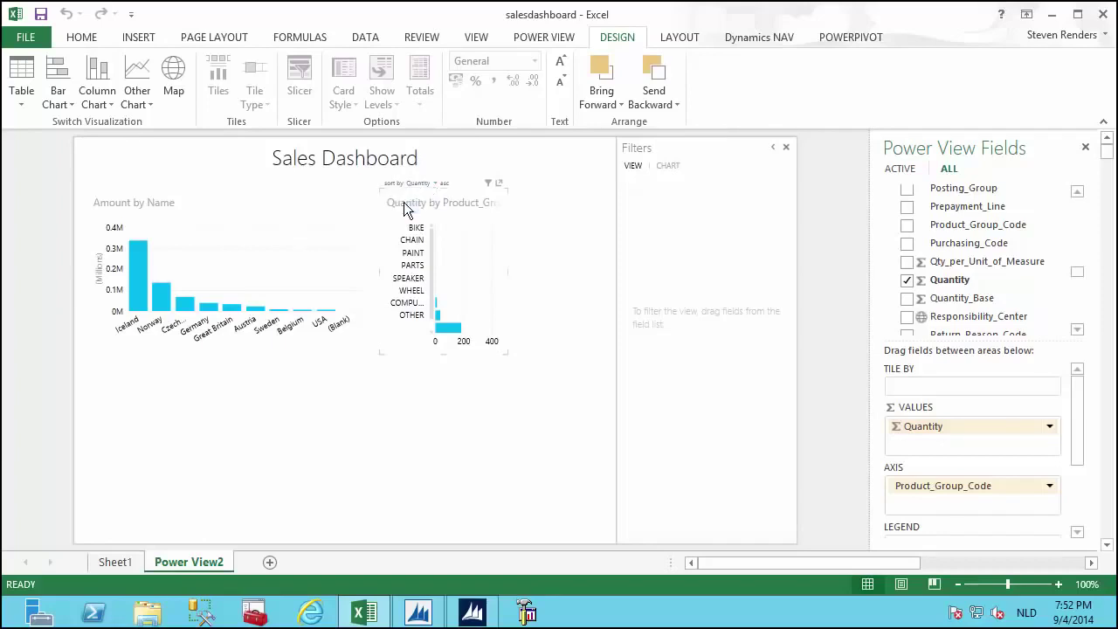
{"action": "left_click", "coordinate": [445, 184]}
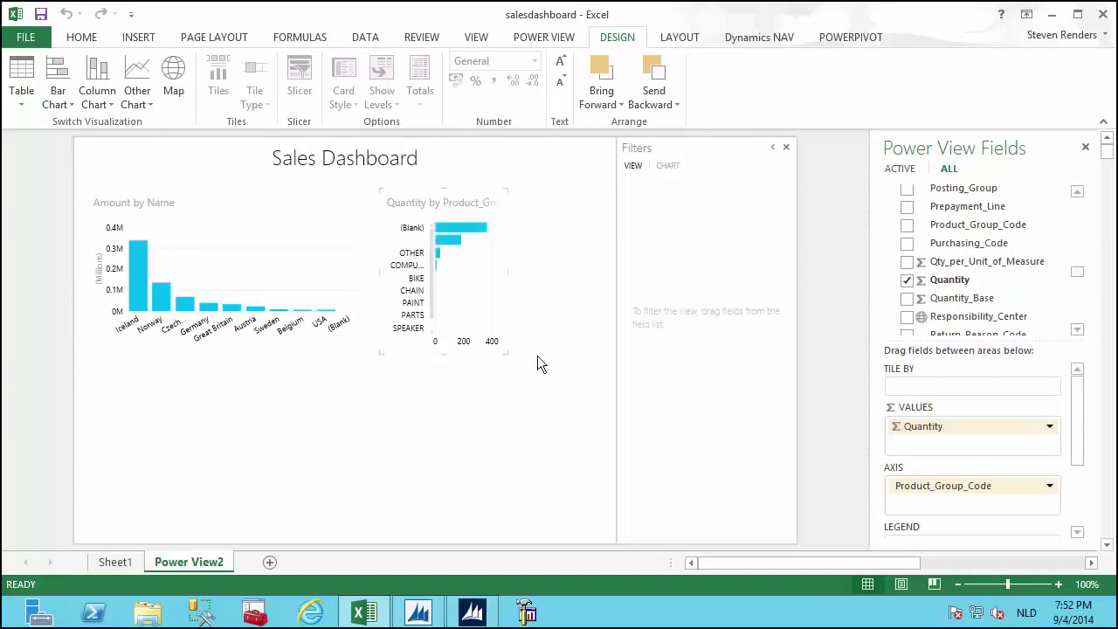
{"action": "left_click_drag", "start_coordinate": [508, 271], "coordinate": [618, 268]}
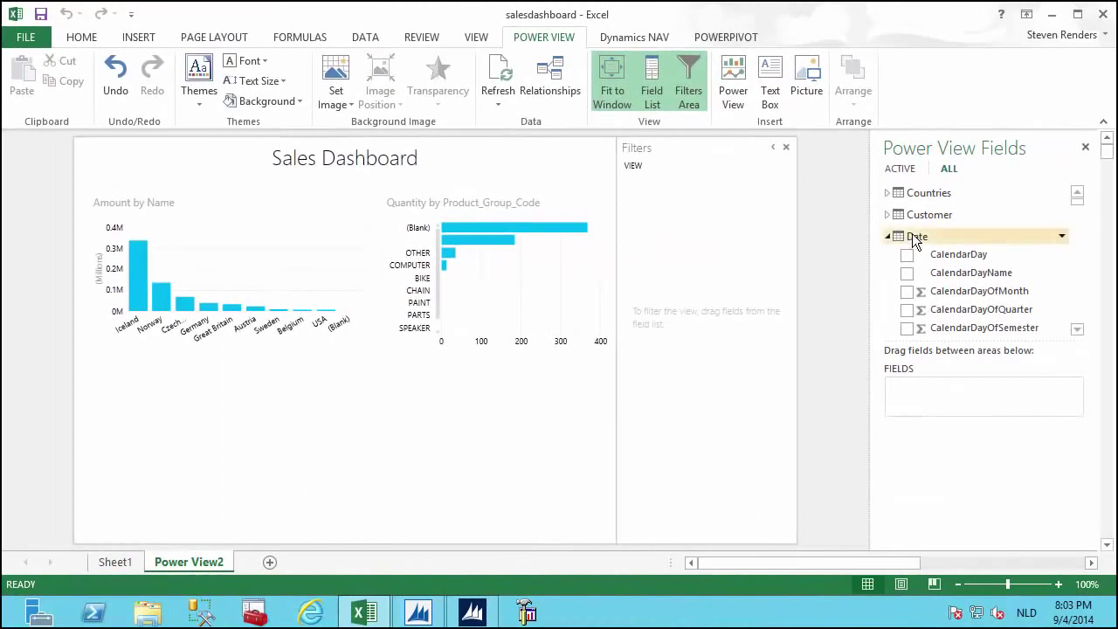
Step: Create a third table on the report from the Date table's FullDate field
{"action": "scroll", "coordinate": [1075, 294], "scroll_direction": "down", "scroll_amount": 6}
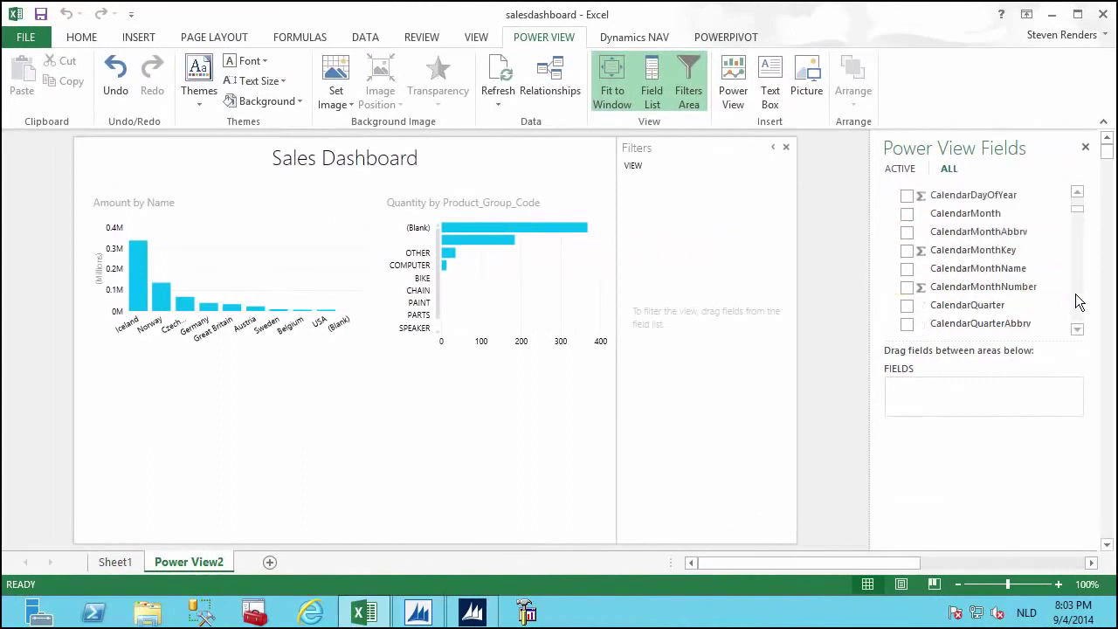
{"action": "scroll", "coordinate": [1076, 295], "scroll_direction": "down", "scroll_amount": 3}
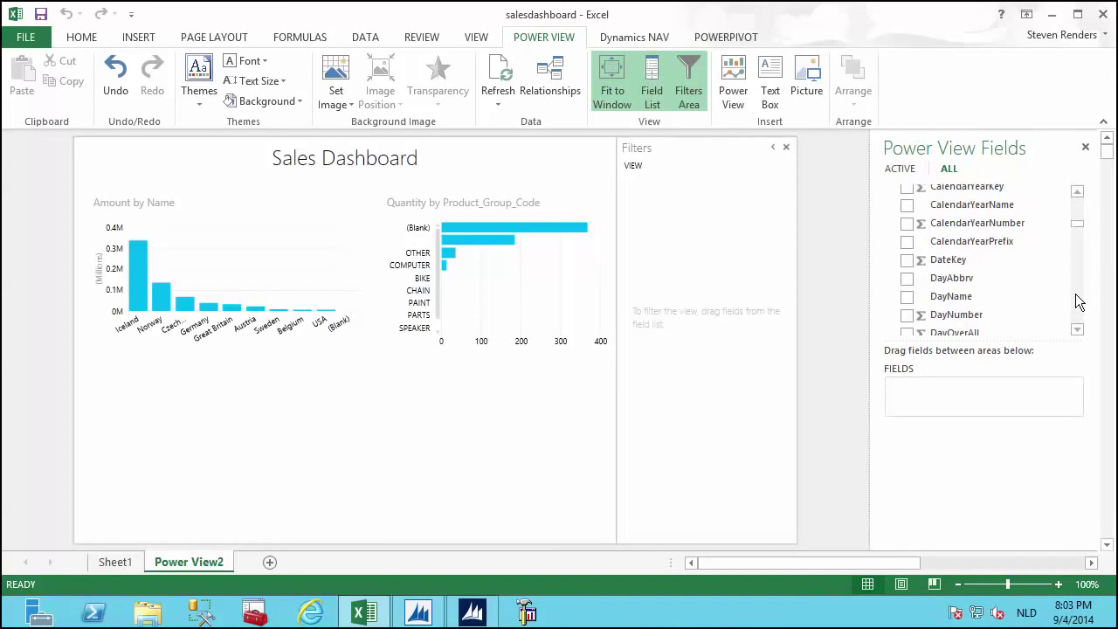
{"action": "scroll", "coordinate": [1076, 295], "scroll_direction": "down", "scroll_amount": 3}
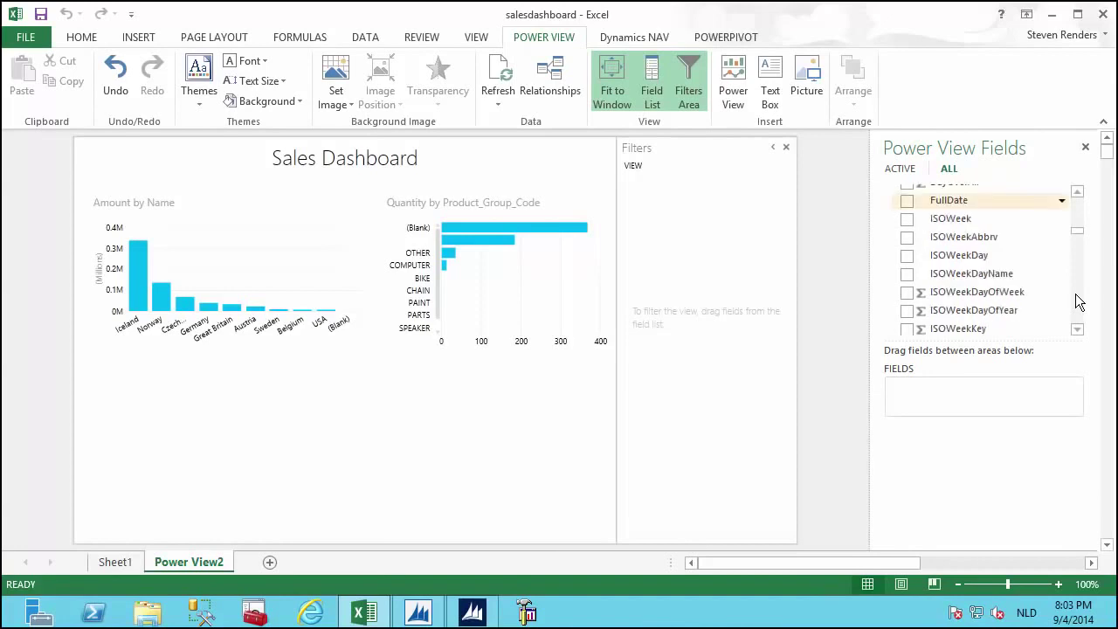
{"action": "left_click", "coordinate": [907, 207]}
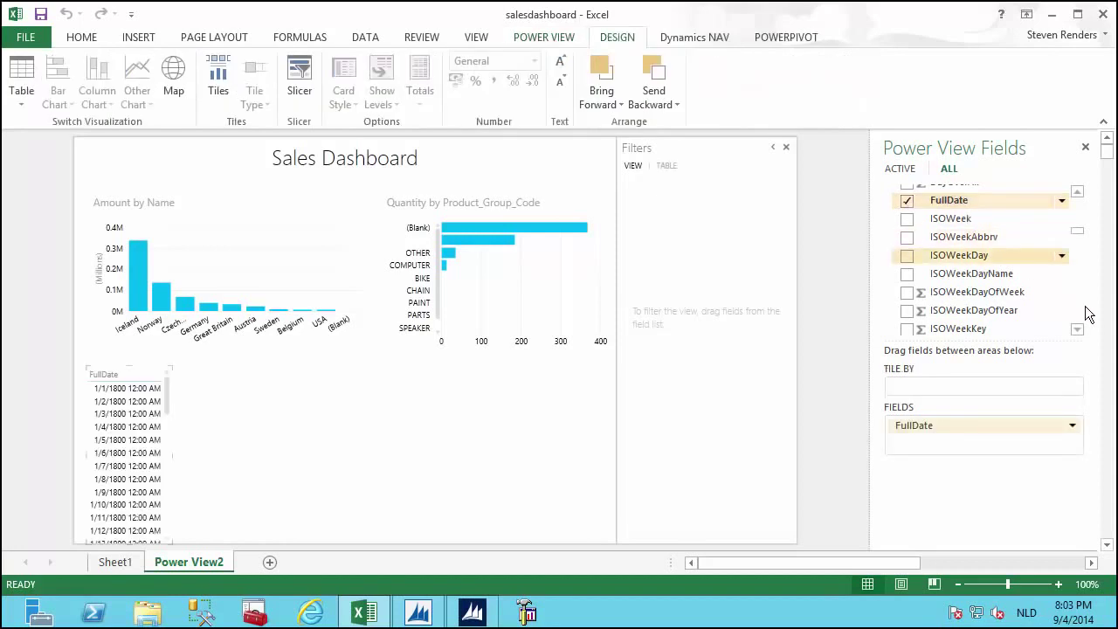
Step: Add the SalesInvoiceLine Amount field to the FullDate table
{"action": "scroll", "coordinate": [1081, 313], "scroll_direction": "down", "scroll_amount": 3}
{"action": "scroll", "coordinate": [1081, 313], "scroll_direction": "down", "scroll_amount": 10}
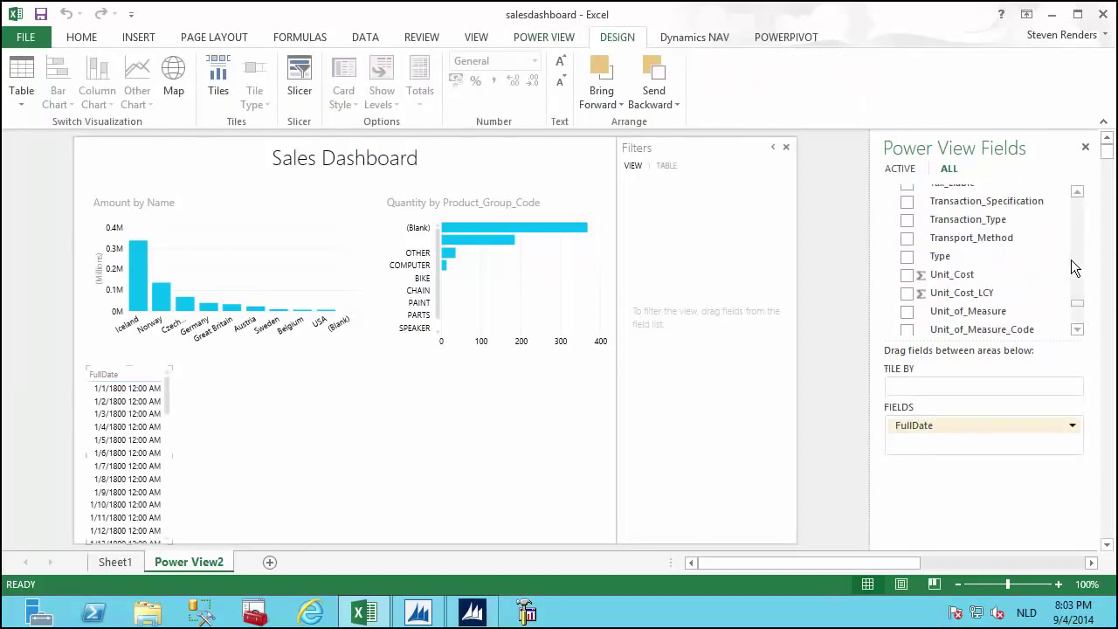
{"action": "scroll", "coordinate": [1073, 264], "scroll_direction": "up", "scroll_amount": 10}
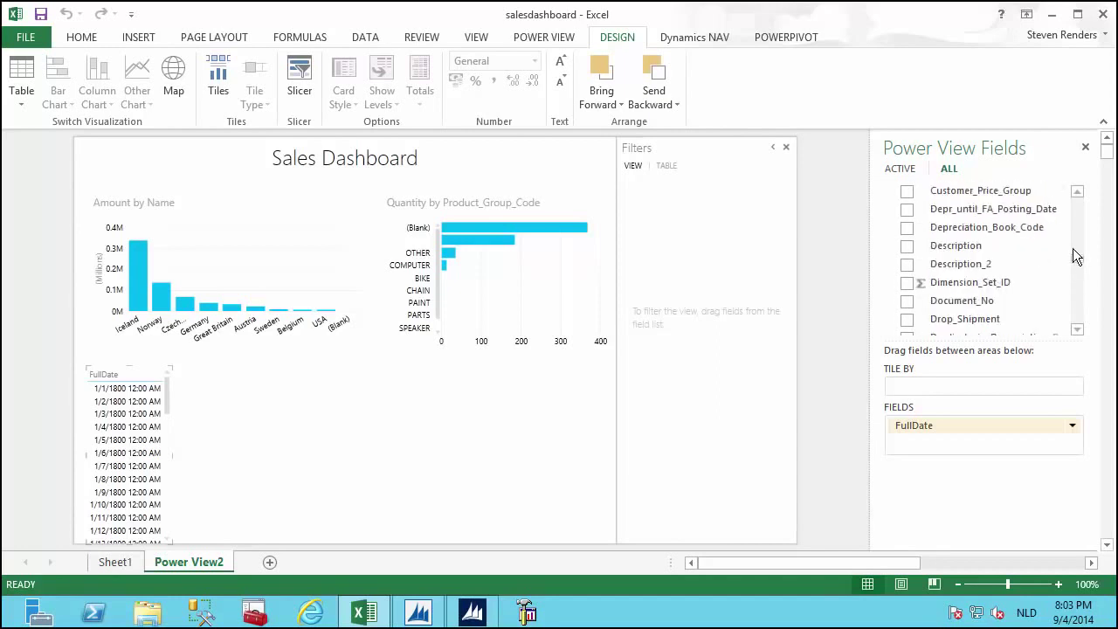
{"action": "scroll", "coordinate": [1078, 239], "scroll_direction": "up", "scroll_amount": 2}
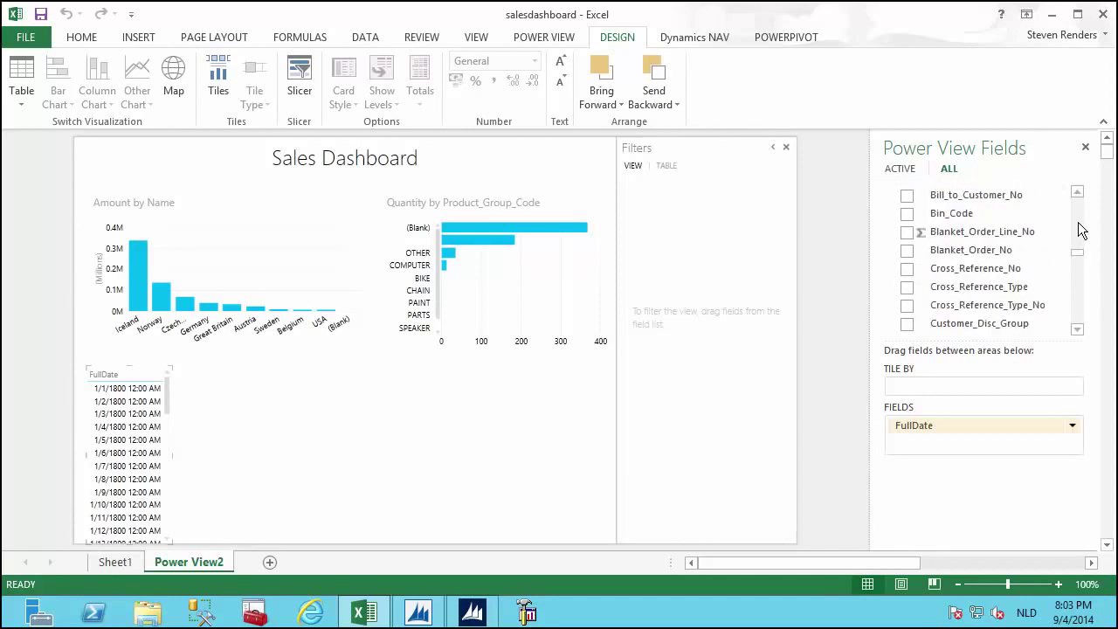
{"action": "scroll", "coordinate": [1078, 224], "scroll_direction": "up", "scroll_amount": 2}
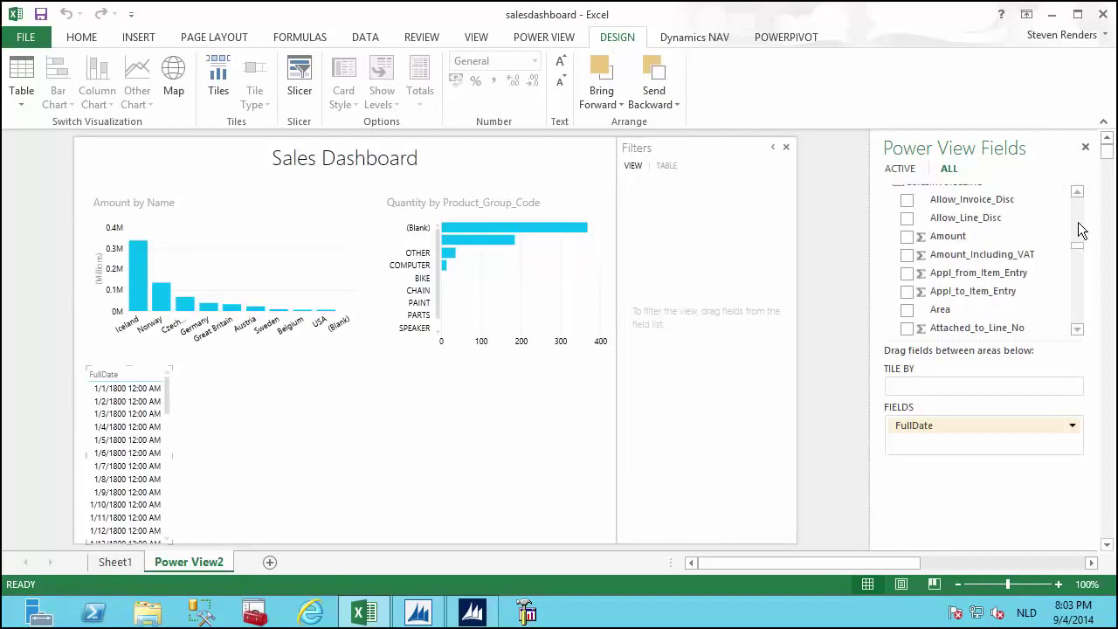
{"action": "left_click", "coordinate": [906, 236]}
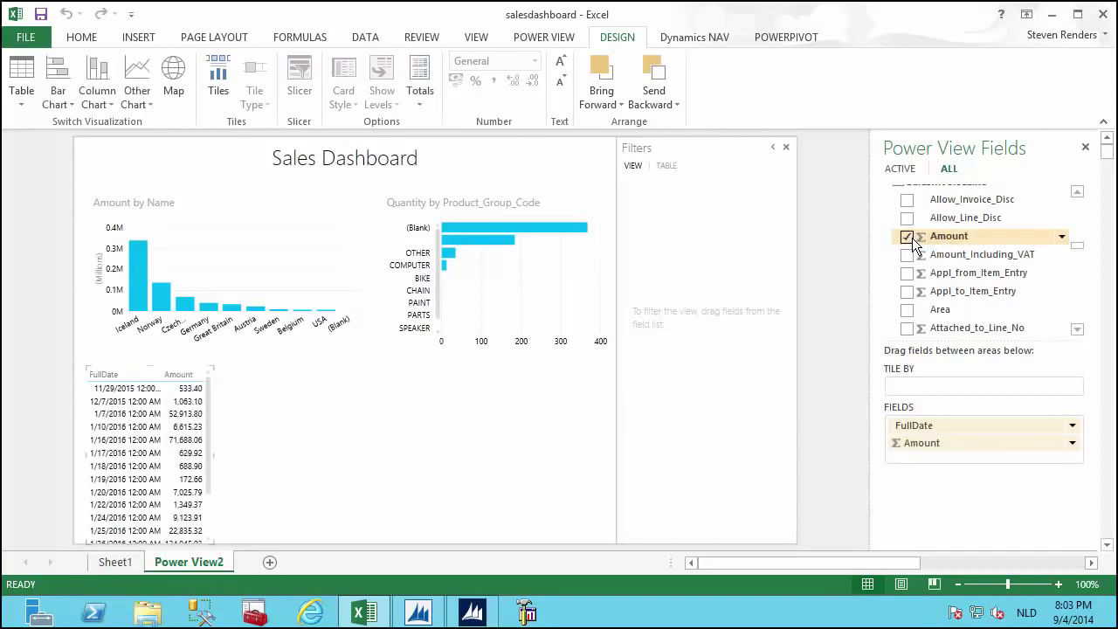
Step: Convert the amount per date table to a line chart and widen it to span the full report
{"action": "left_click", "coordinate": [141, 106]}
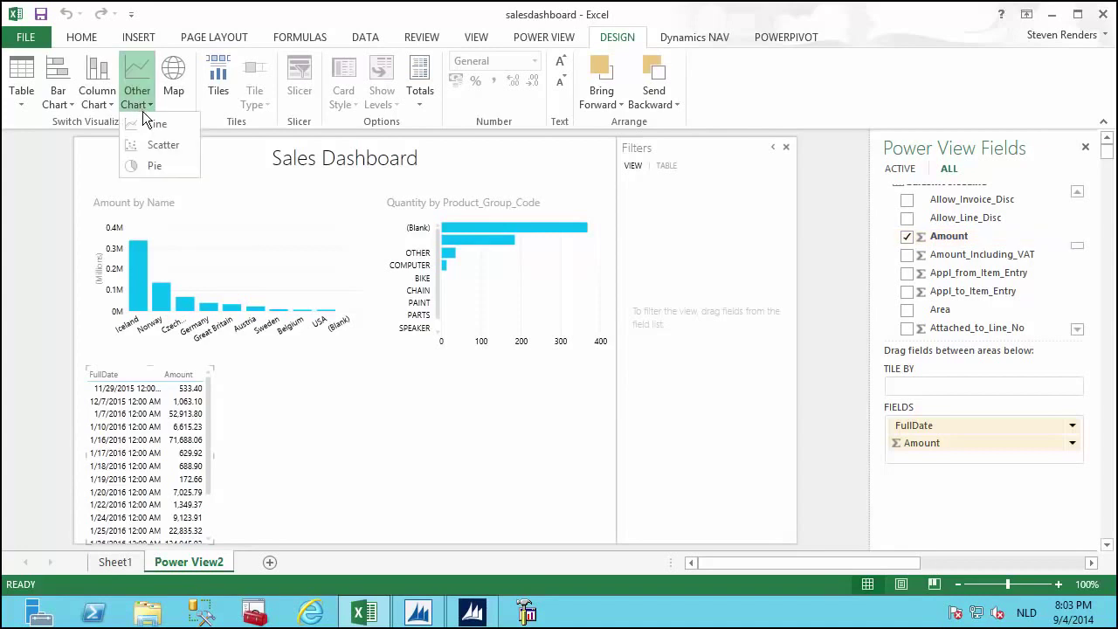
{"action": "left_click", "coordinate": [147, 122]}
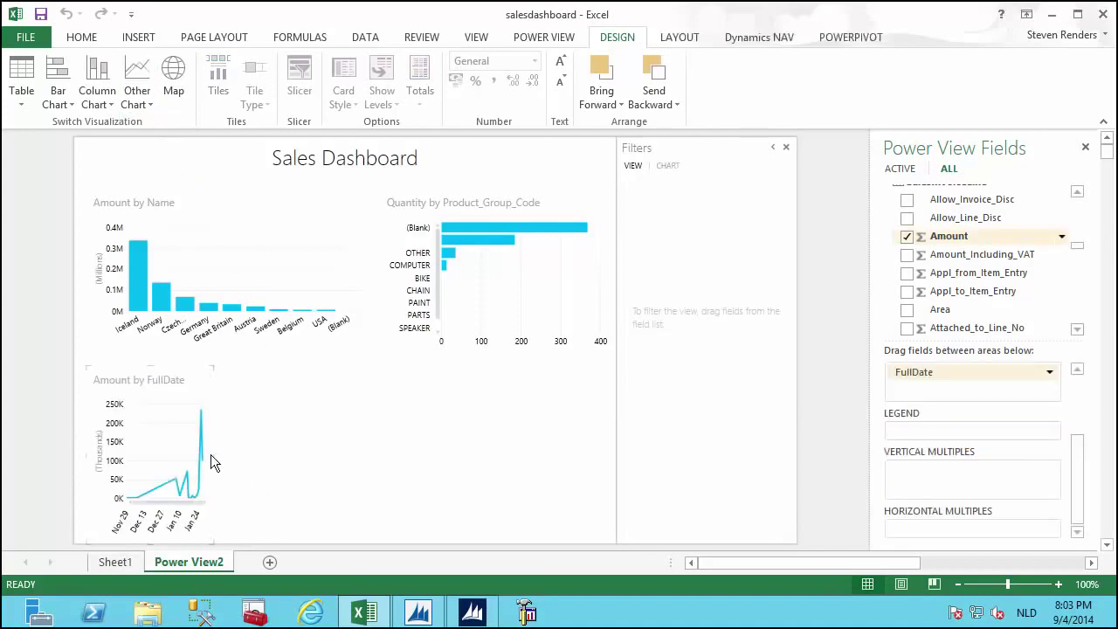
{"action": "left_click_drag", "start_coordinate": [214, 455], "coordinate": [615, 453]}
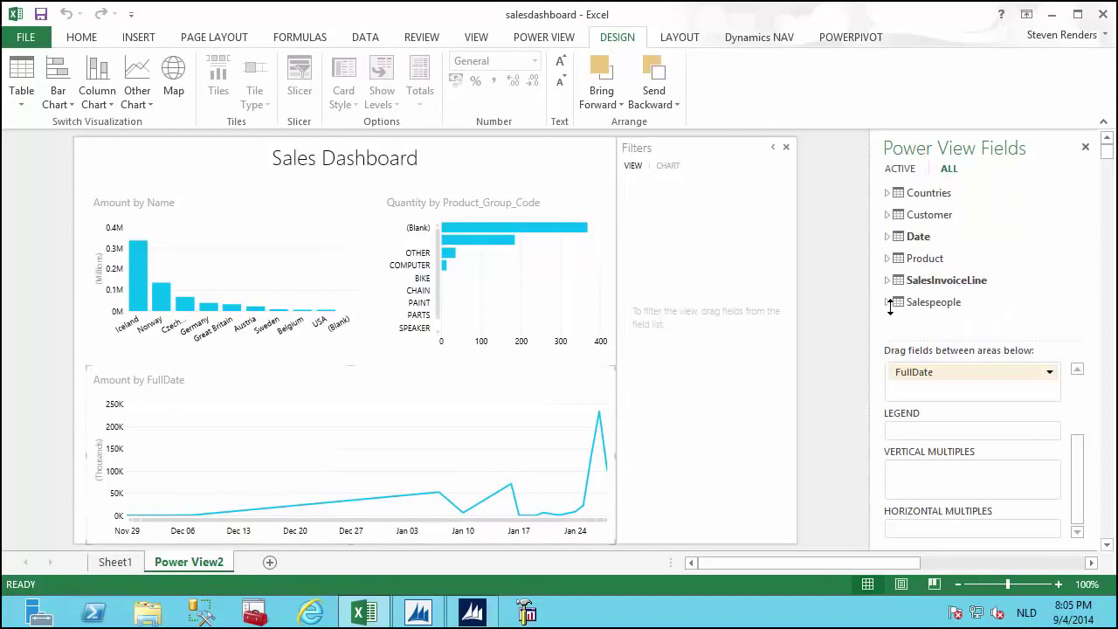
Step: Add the Salespeople table's Name field as a filter for the whole view
{"action": "left_click", "coordinate": [887, 303]}
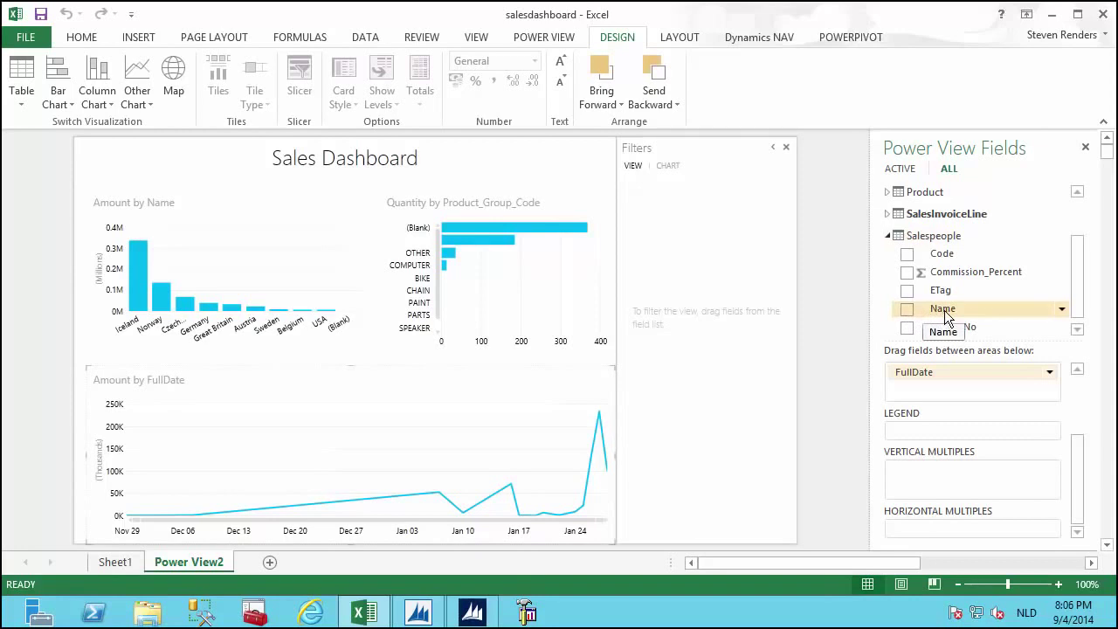
{"action": "left_click_drag", "start_coordinate": [923, 307], "coordinate": [702, 231]}
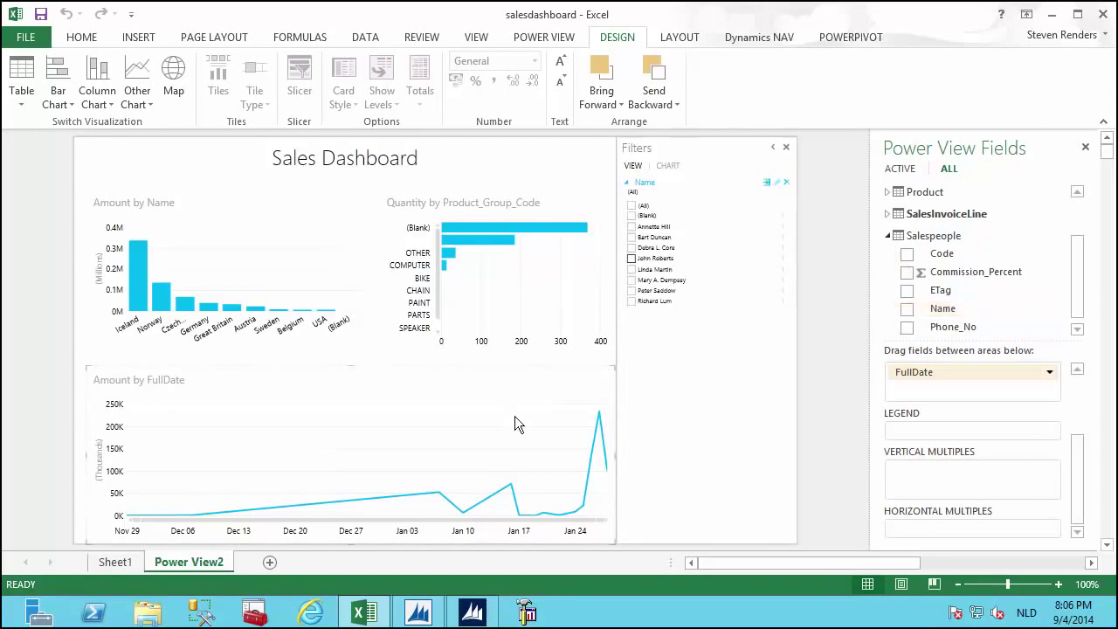
Step: Filter the dashboard on one salesperson, switch the filter to another salesperson, and clear it
{"action": "left_click", "coordinate": [631, 258]}
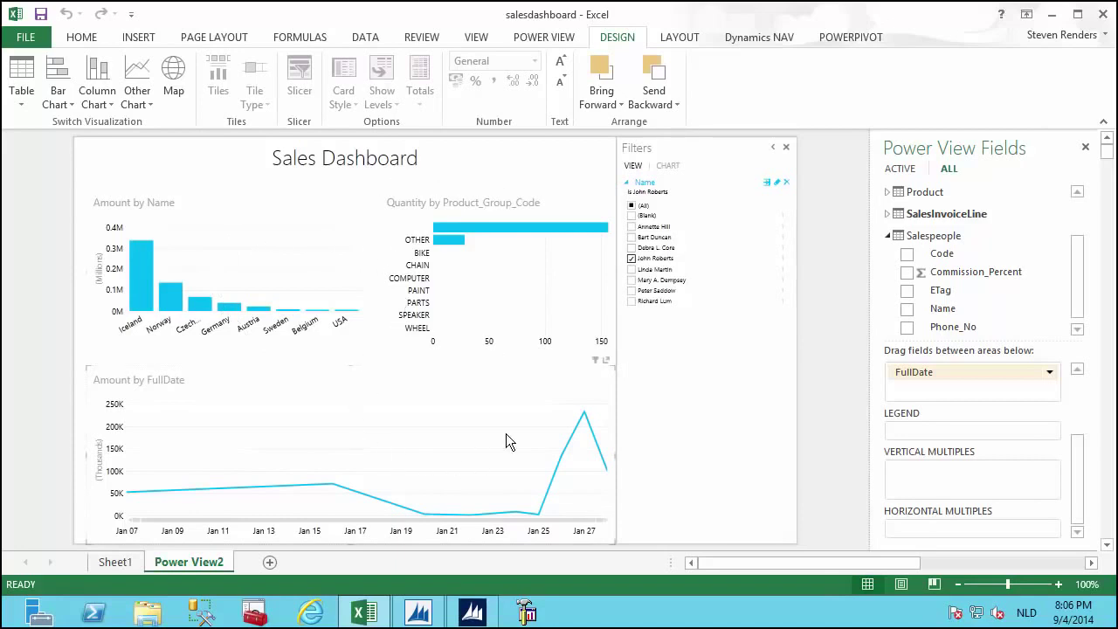
{"action": "left_click", "coordinate": [630, 258]}
{"action": "left_click", "coordinate": [632, 249]}
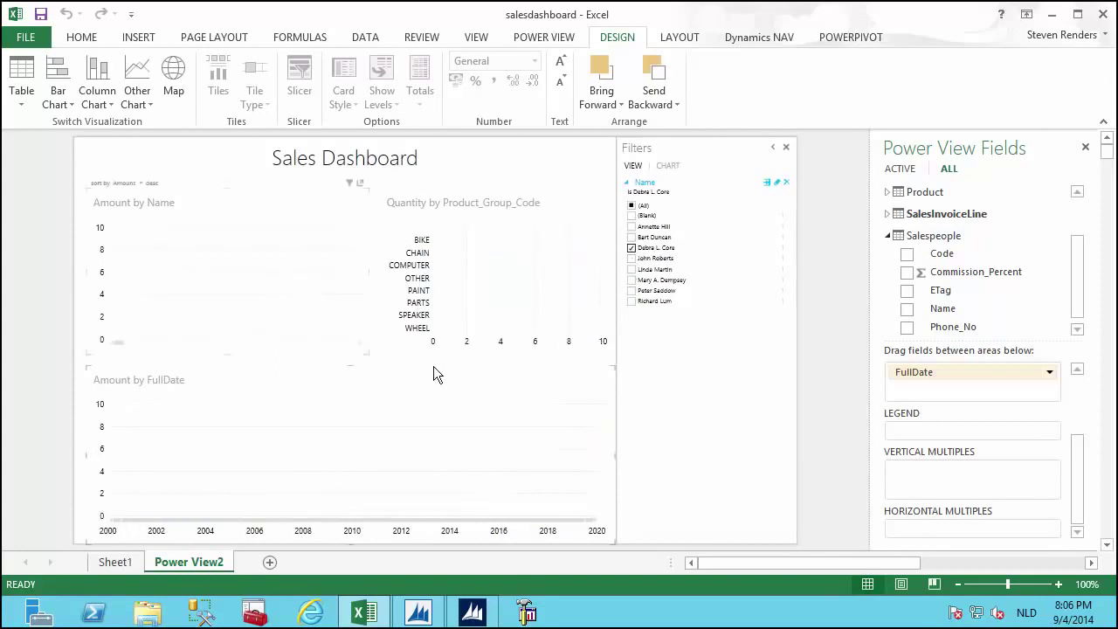
{"action": "left_click", "coordinate": [631, 249]}
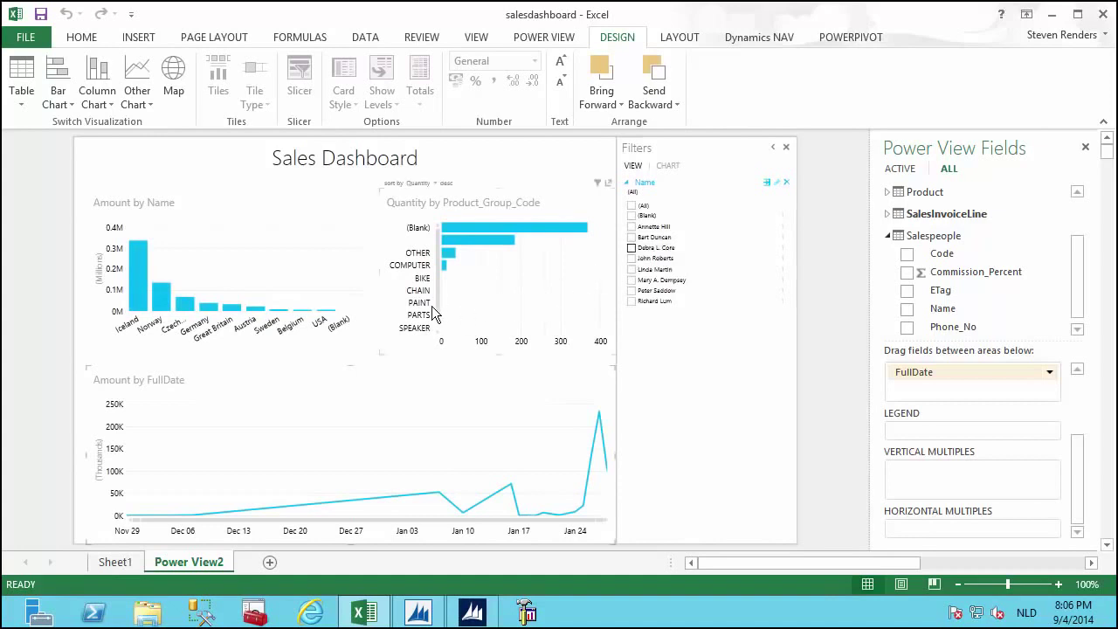
Step: Highlight the COMPUTER product group across all charts from its bar and clear the highlight
{"action": "mouse_move", "coordinate": [446, 274]}
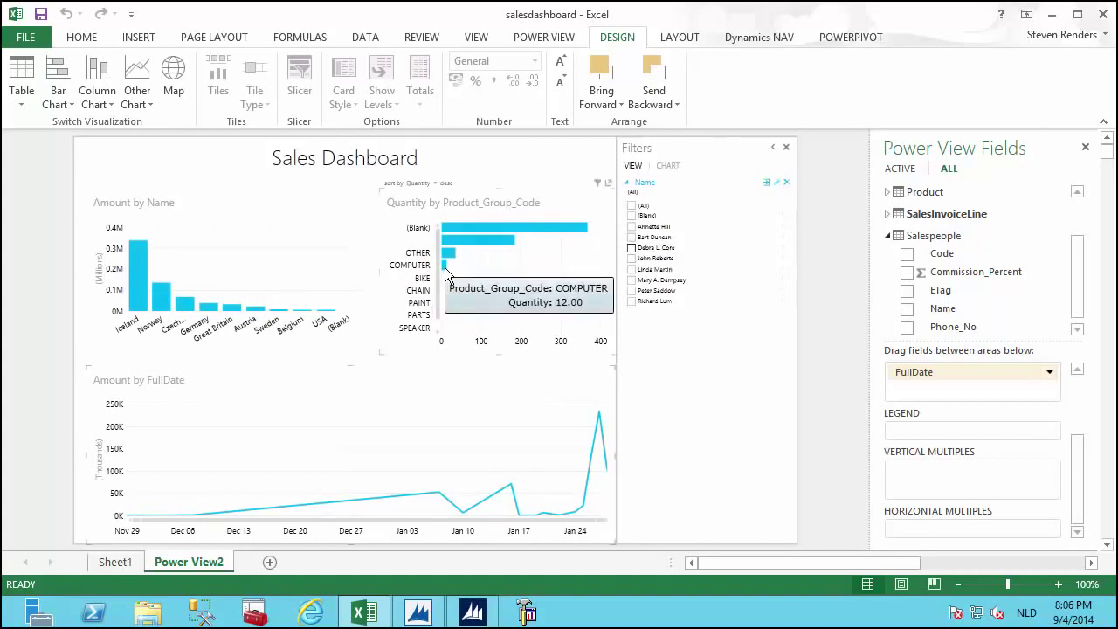
{"action": "left_click", "coordinate": [445, 269]}
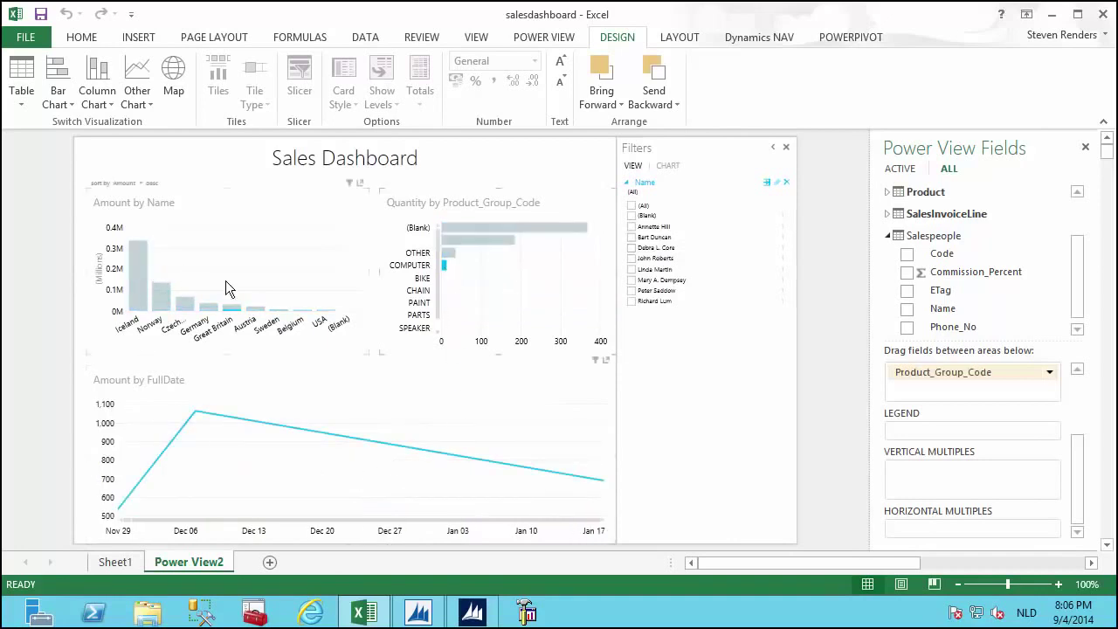
{"action": "left_click", "coordinate": [448, 267]}
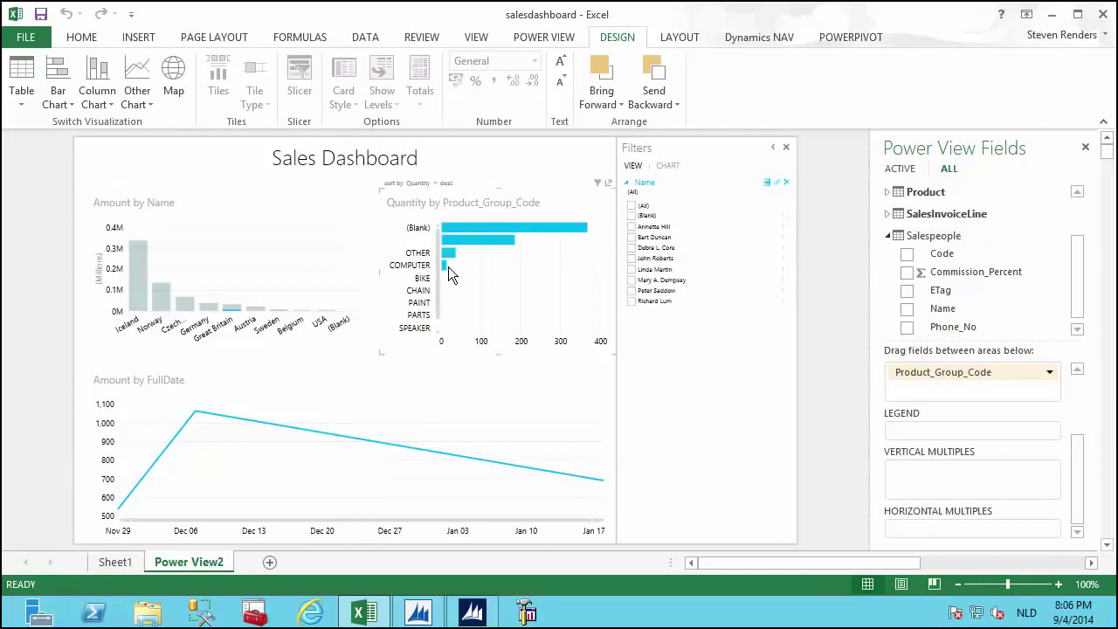
Step: Cross-highlight the charts by Norway and Iceland in the column chart, and by the two largest bars in the product group chart
{"action": "left_click", "coordinate": [159, 301]}
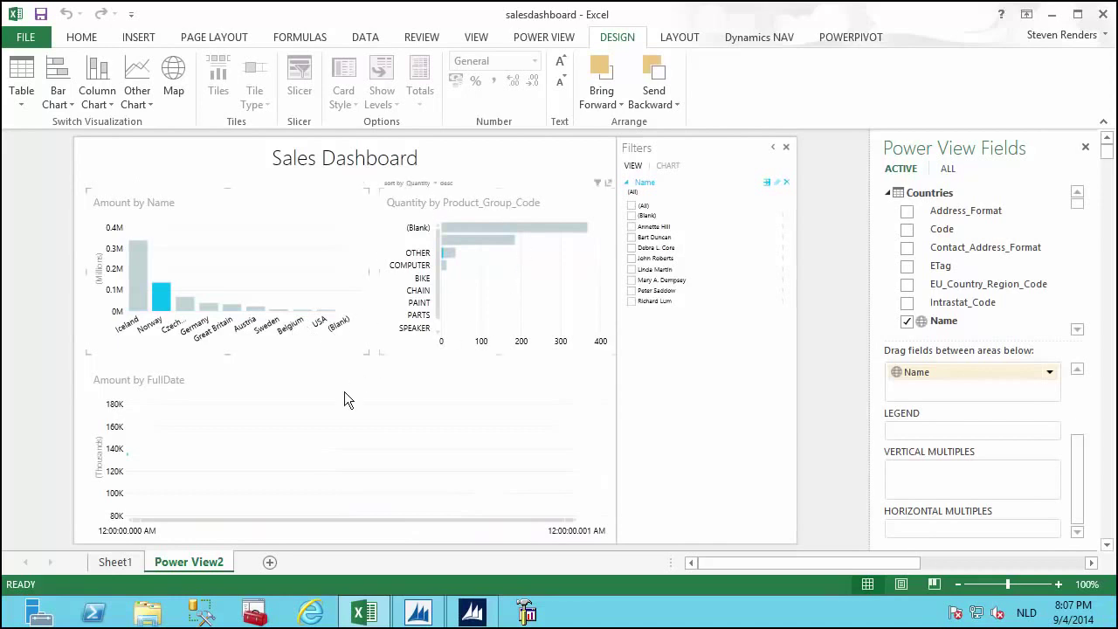
{"action": "left_click", "coordinate": [139, 275]}
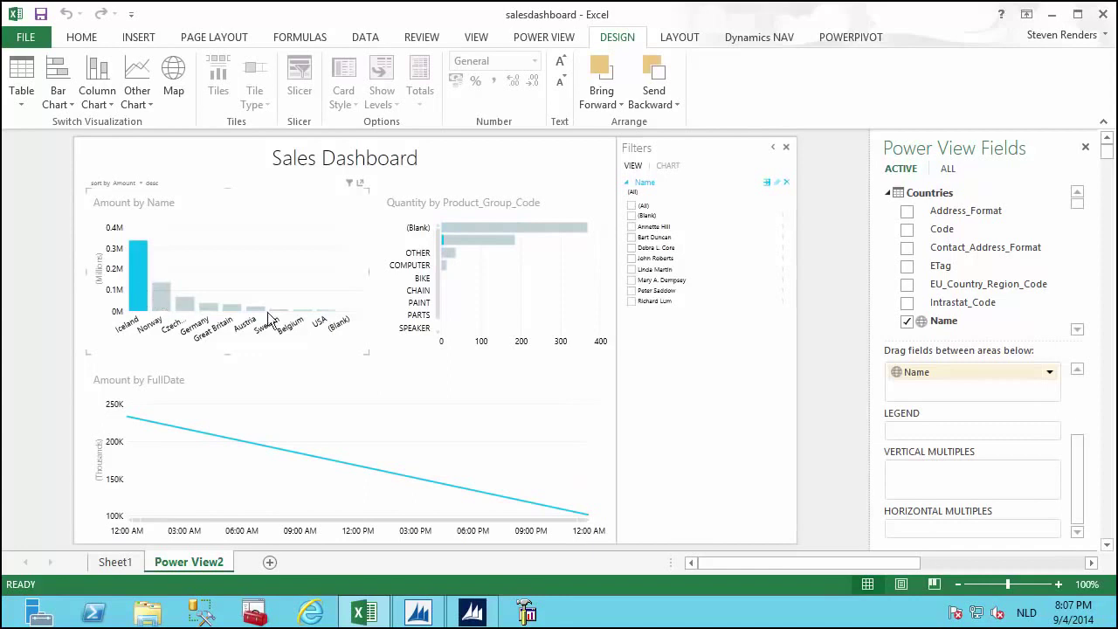
{"action": "left_click", "coordinate": [160, 297]}
{"action": "left_click", "coordinate": [493, 227]}
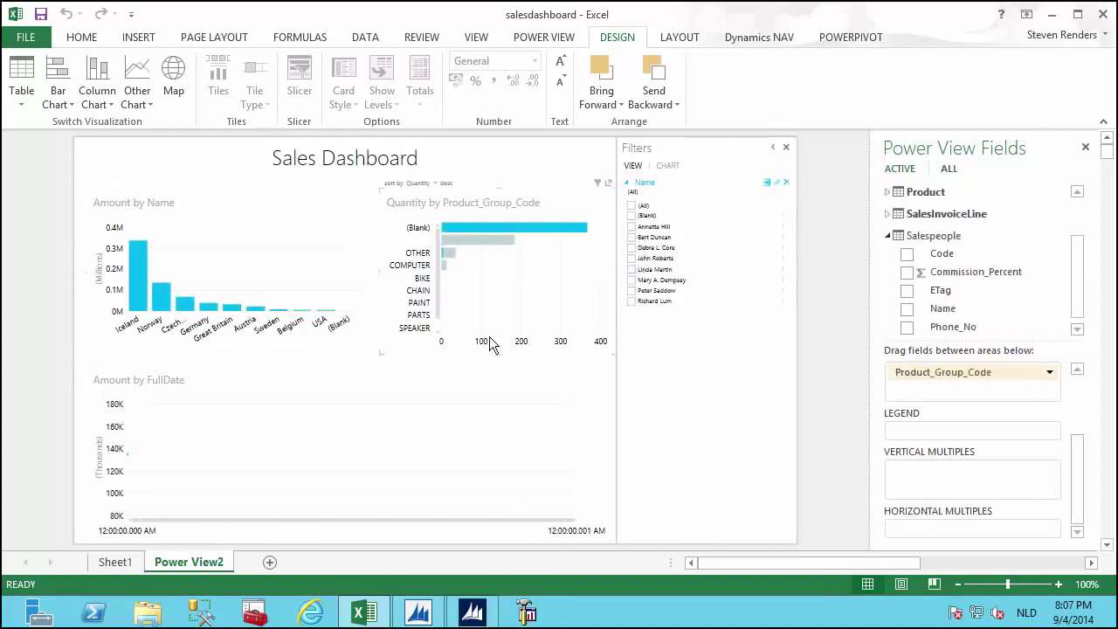
{"action": "left_click", "coordinate": [488, 241]}
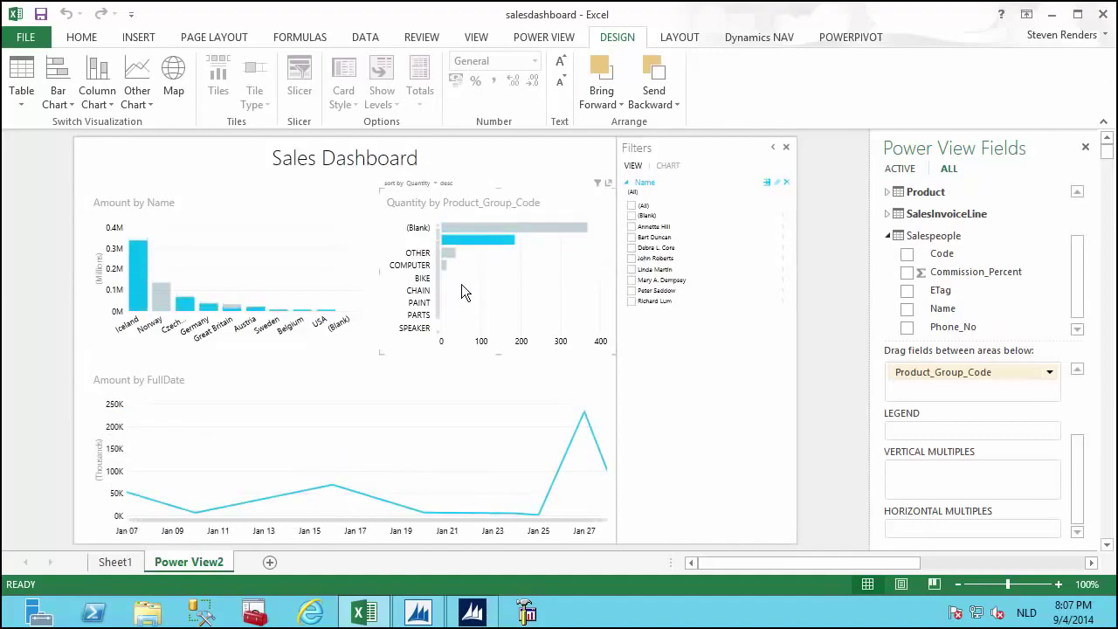
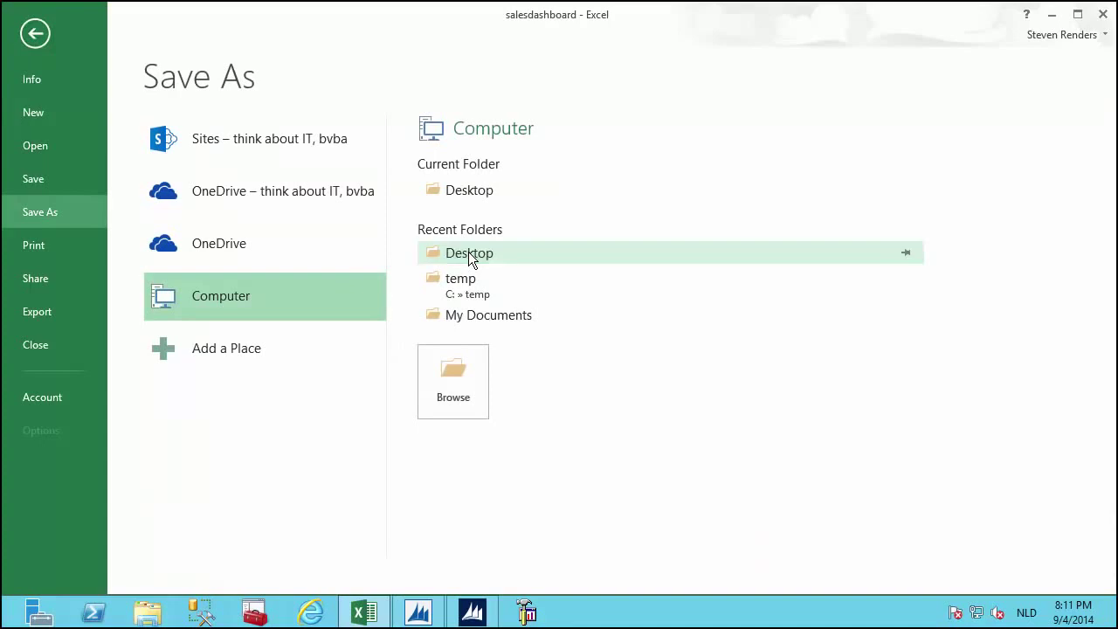
Step: Save the workbook to the Desktop as salesdashboard, replacing the existing file
{"action": "left_click", "coordinate": [468, 251]}
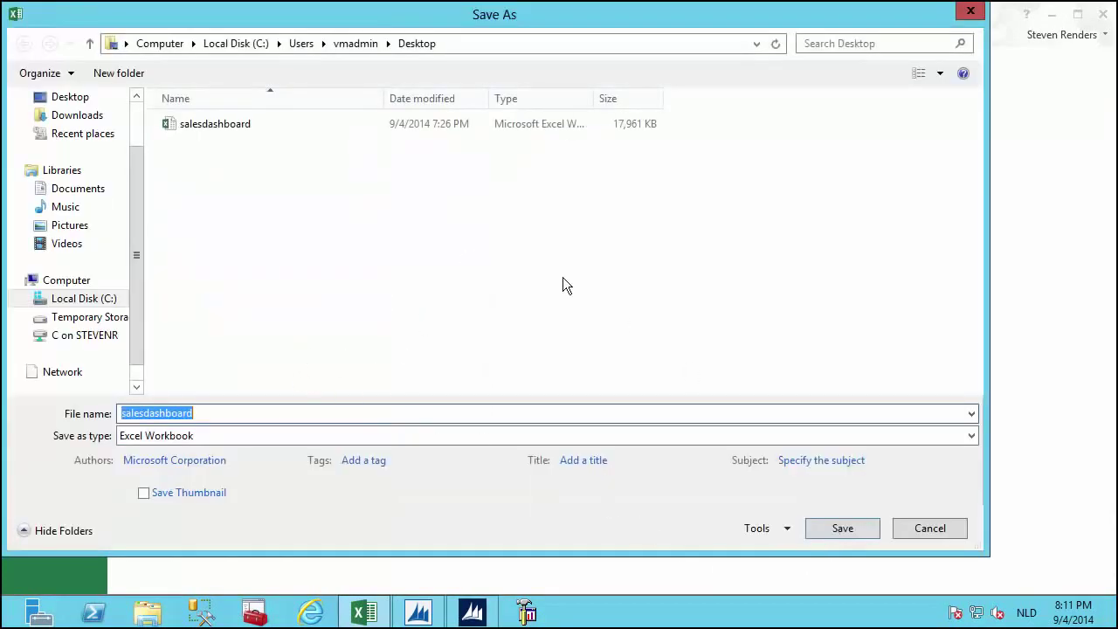
{"action": "key", "text": "Return"}
{"action": "left_click", "coordinate": [607, 313]}
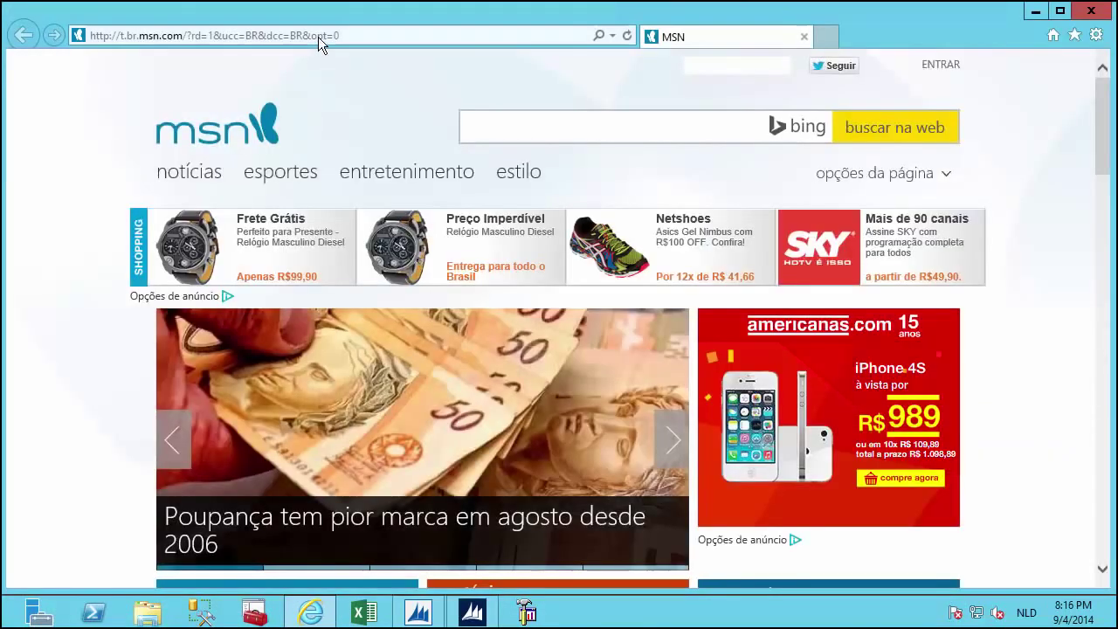
Step: Browse to "power bi" and sign in to Office 365 with the remembered organizational account, entering the account password
{"action": "left_click", "coordinate": [318, 35]}
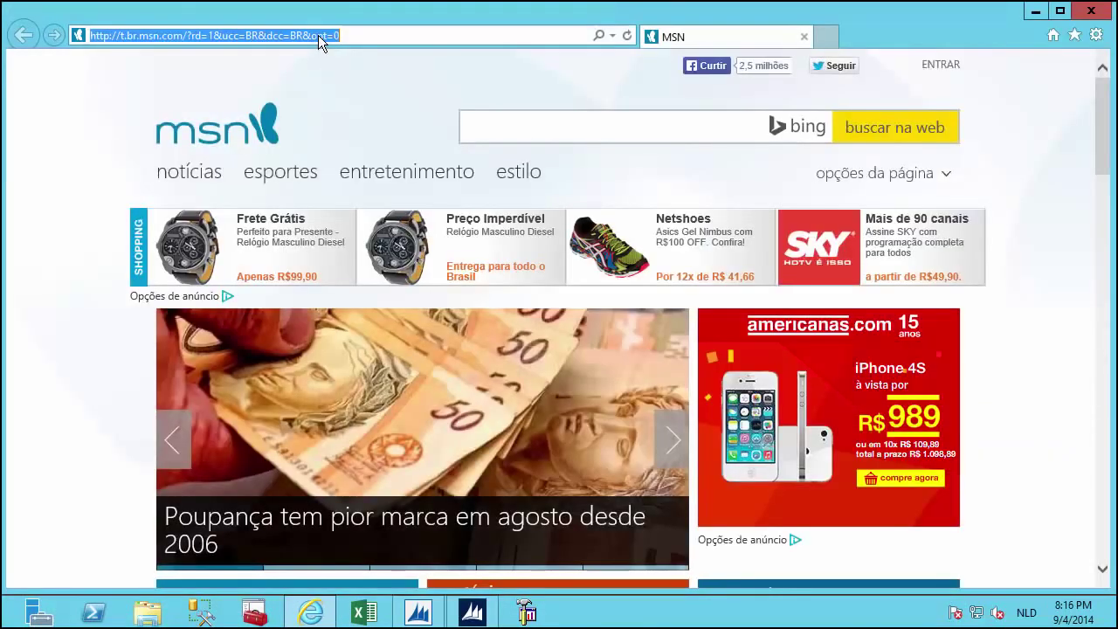
{"action": "type", "text": "power bi"}
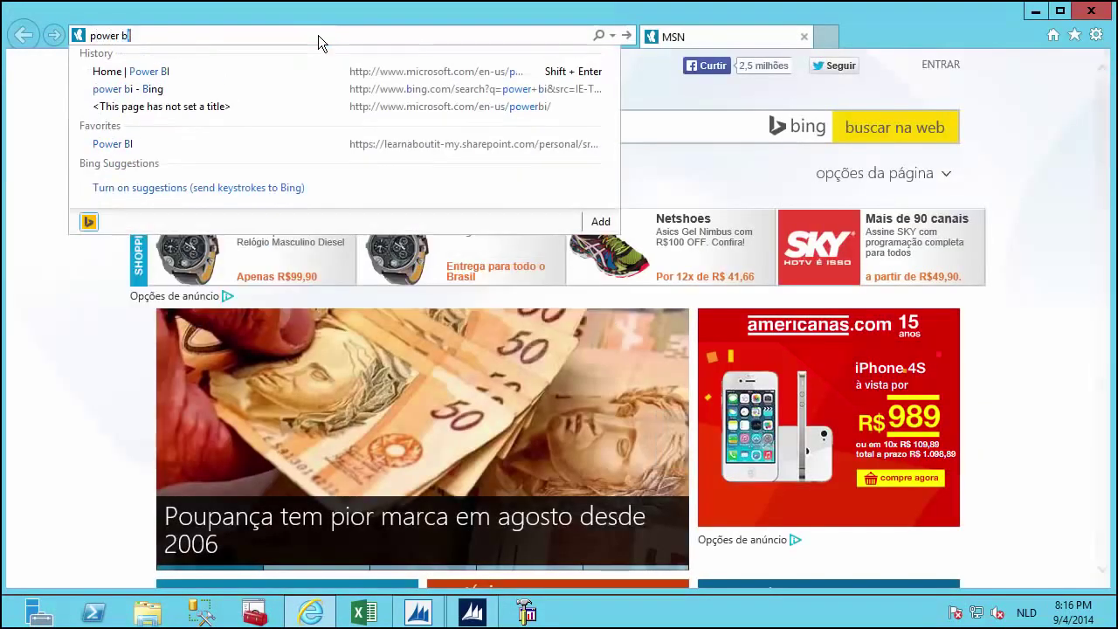
{"action": "key", "text": "Return"}
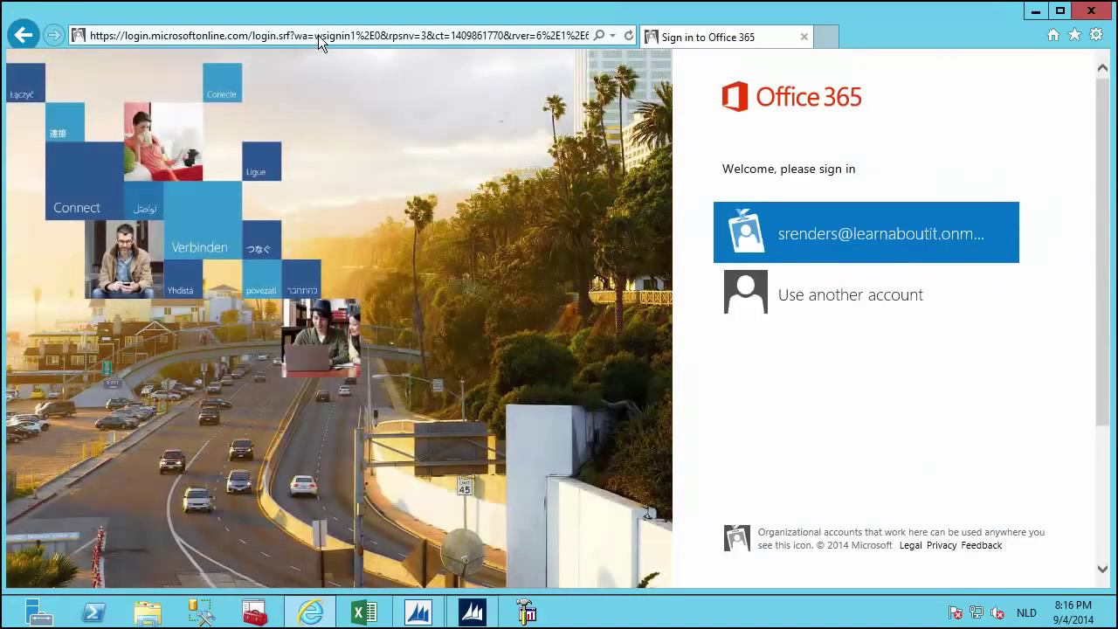
{"action": "left_click", "coordinate": [840, 234]}
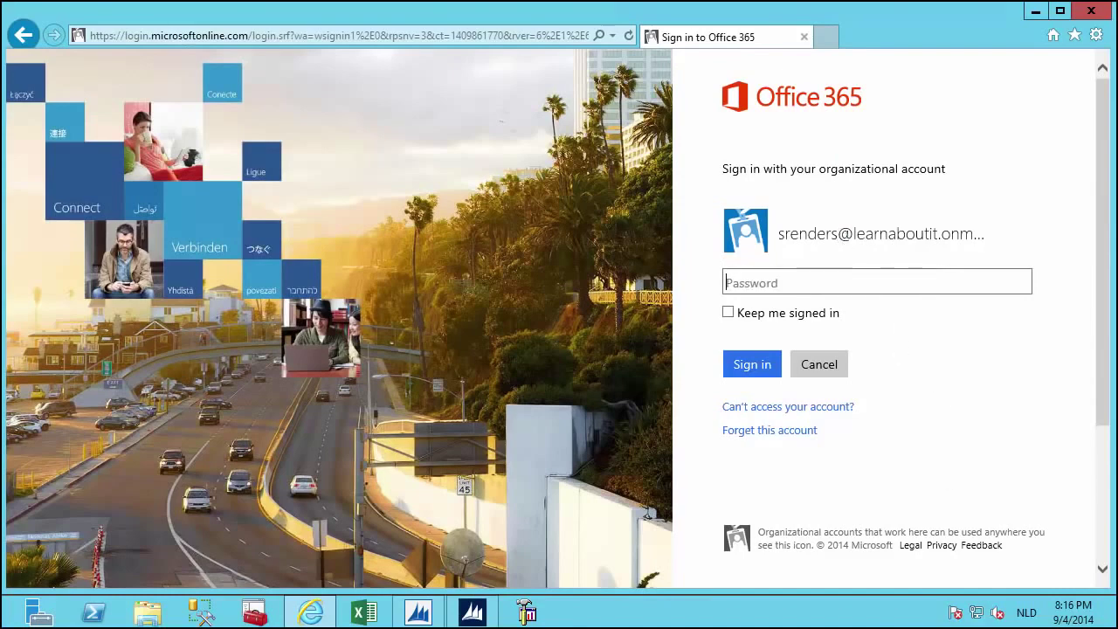
{"action": "type", "text": "•••••••••••"}
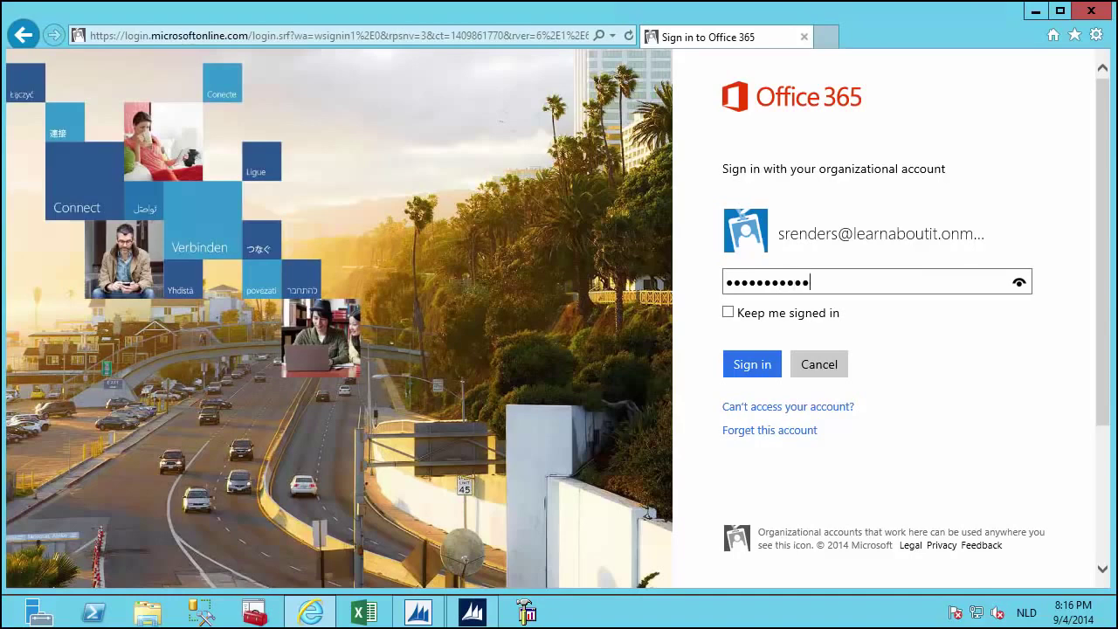
{"action": "key", "text": "Return"}
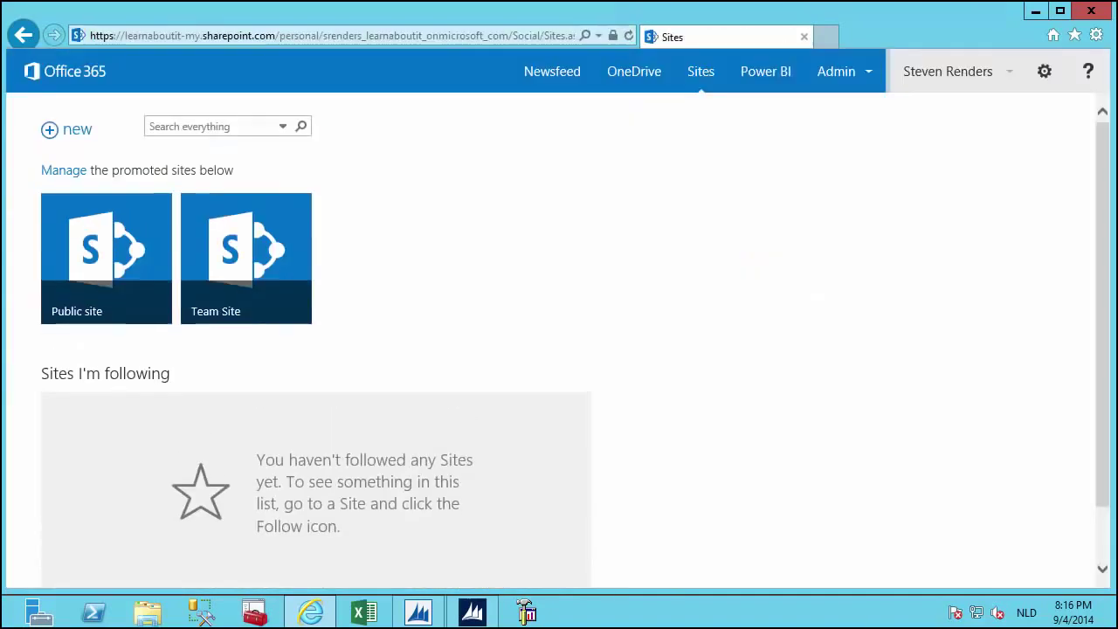
Step: View the My Power BI page, return to the Sites page and open the Team Site
{"action": "left_click", "coordinate": [780, 74]}
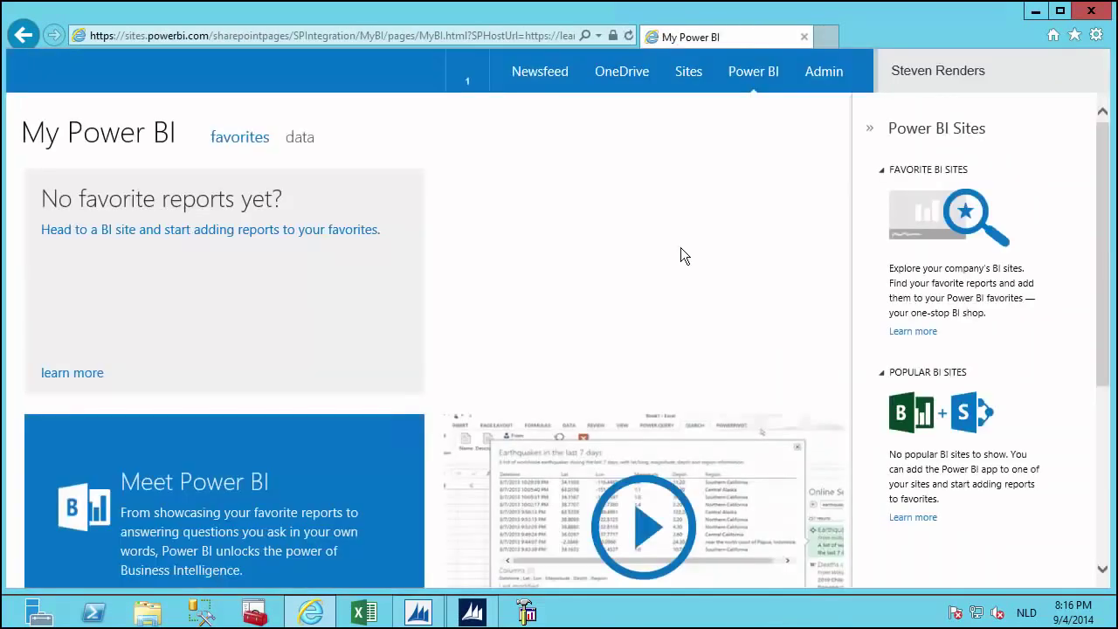
{"action": "left_click", "coordinate": [693, 77]}
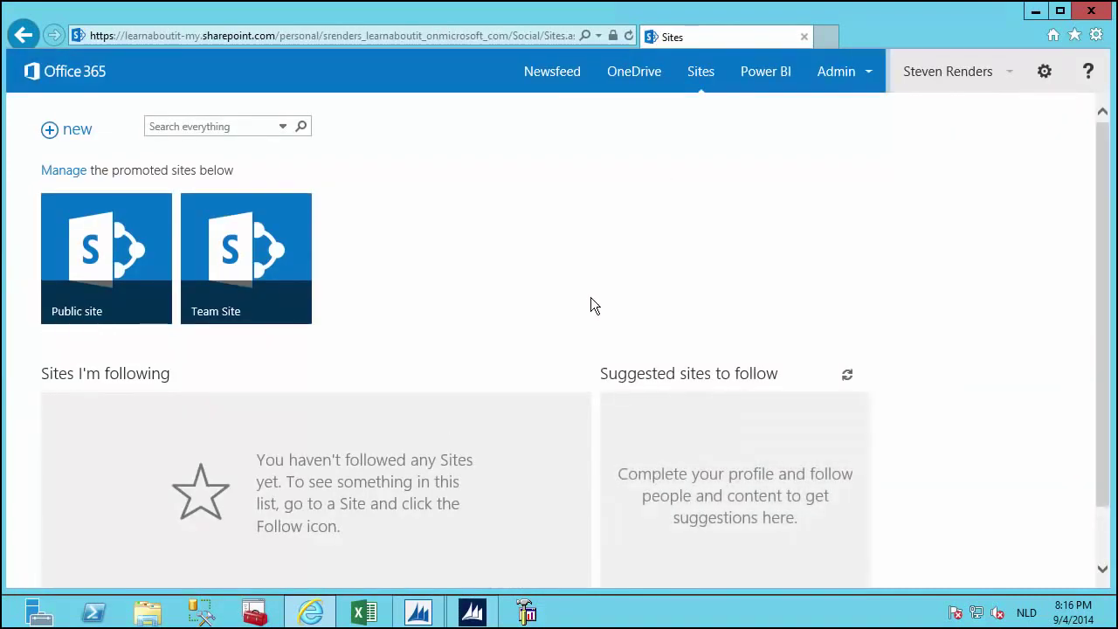
{"action": "left_click", "coordinate": [246, 265]}
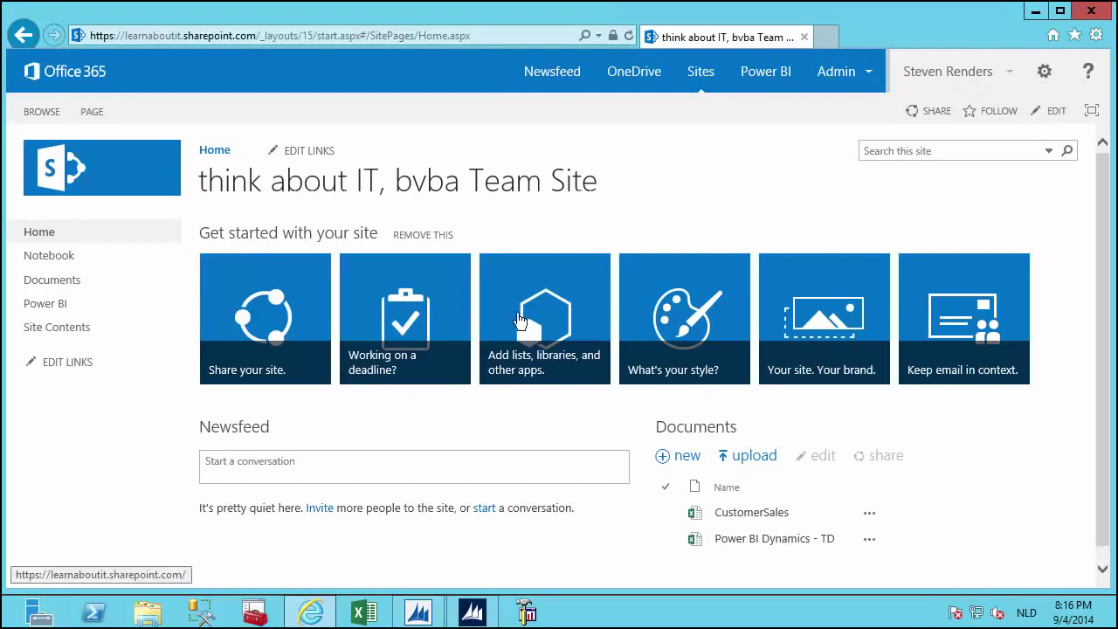
Step: Upload salesdashboard.xlsx from the Desktop to the Team Site's Documents library as a new version to existing files
{"action": "left_click", "coordinate": [745, 458]}
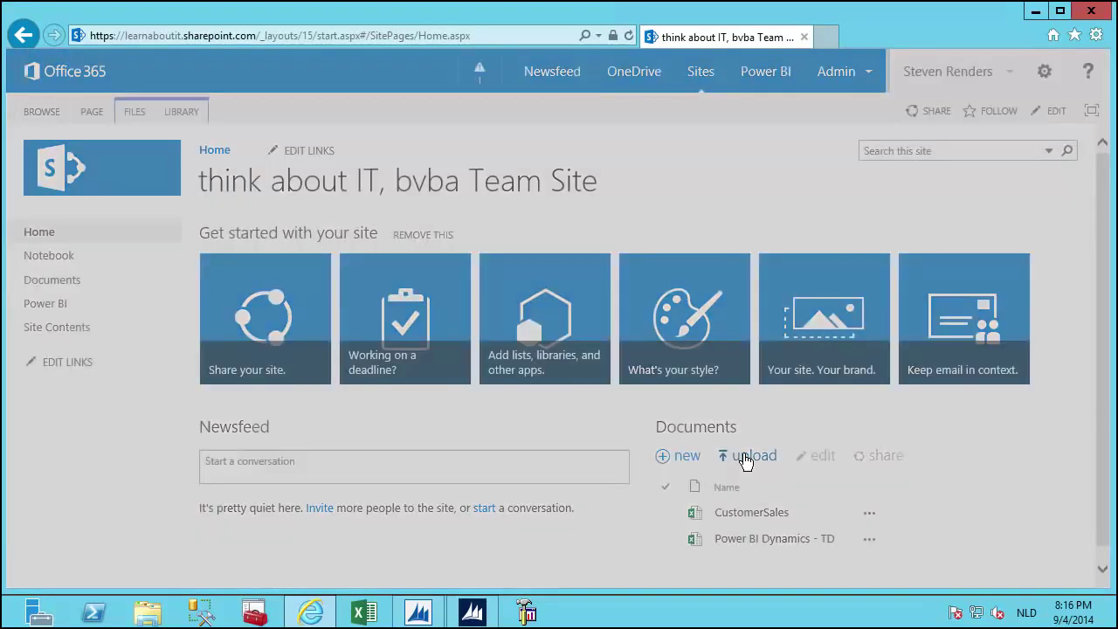
{"action": "left_click", "coordinate": [769, 238]}
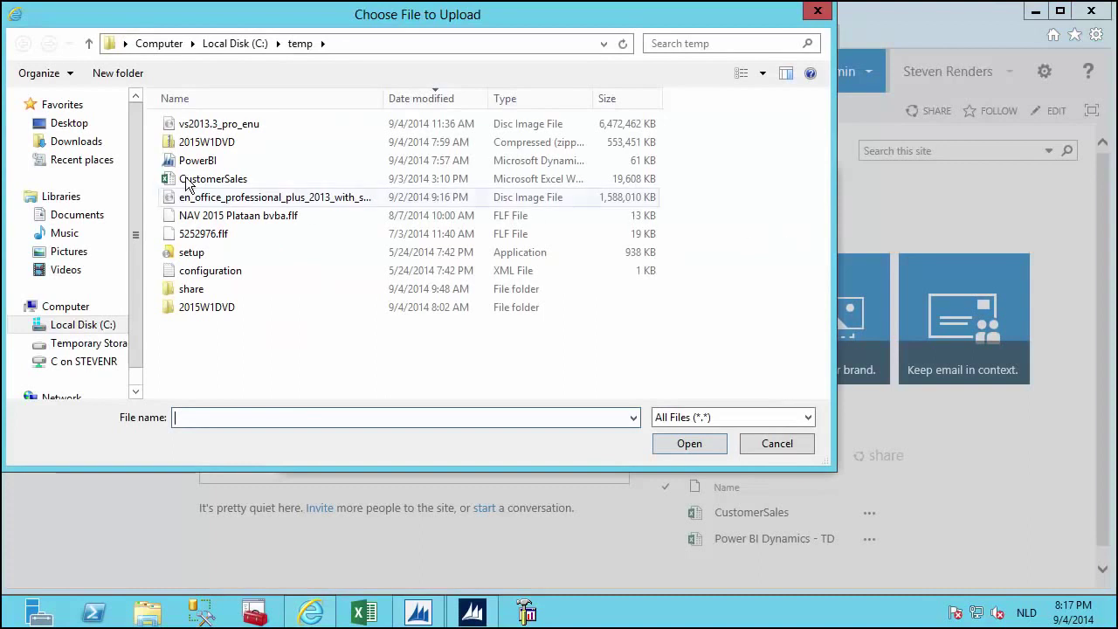
{"action": "left_click", "coordinate": [58, 123]}
{"action": "left_click", "coordinate": [669, 176]}
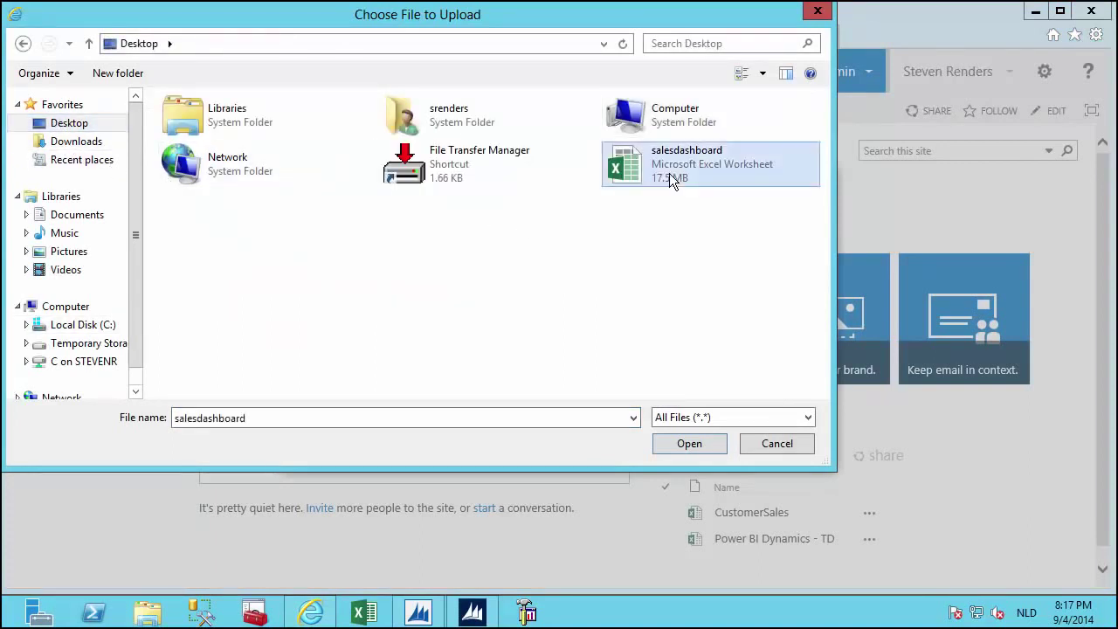
{"action": "left_click", "coordinate": [687, 443]}
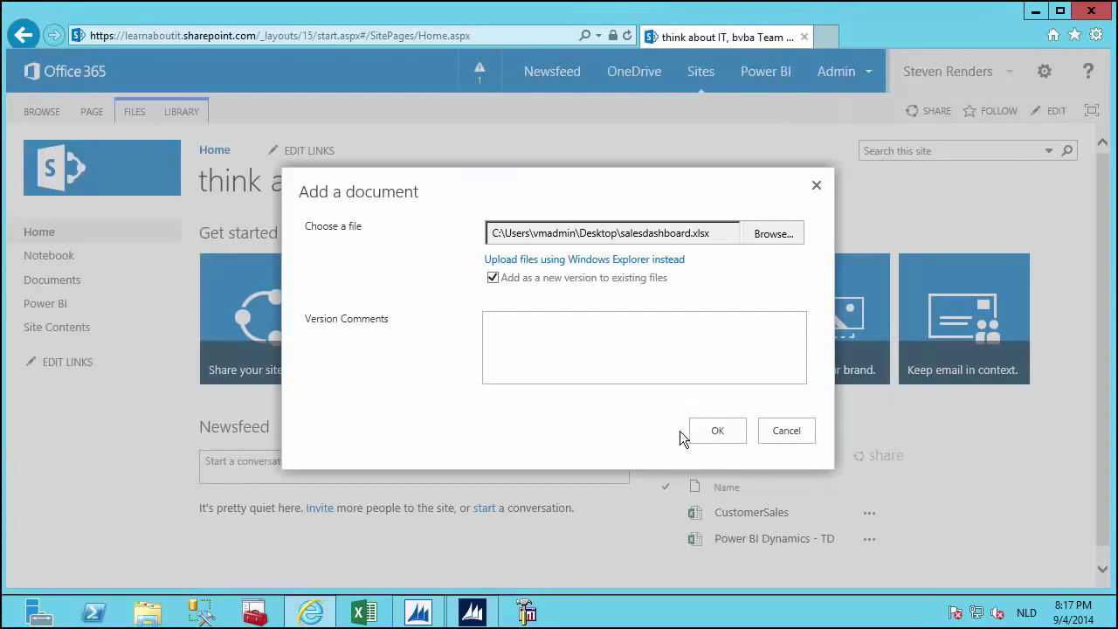
{"action": "key", "text": "Return"}
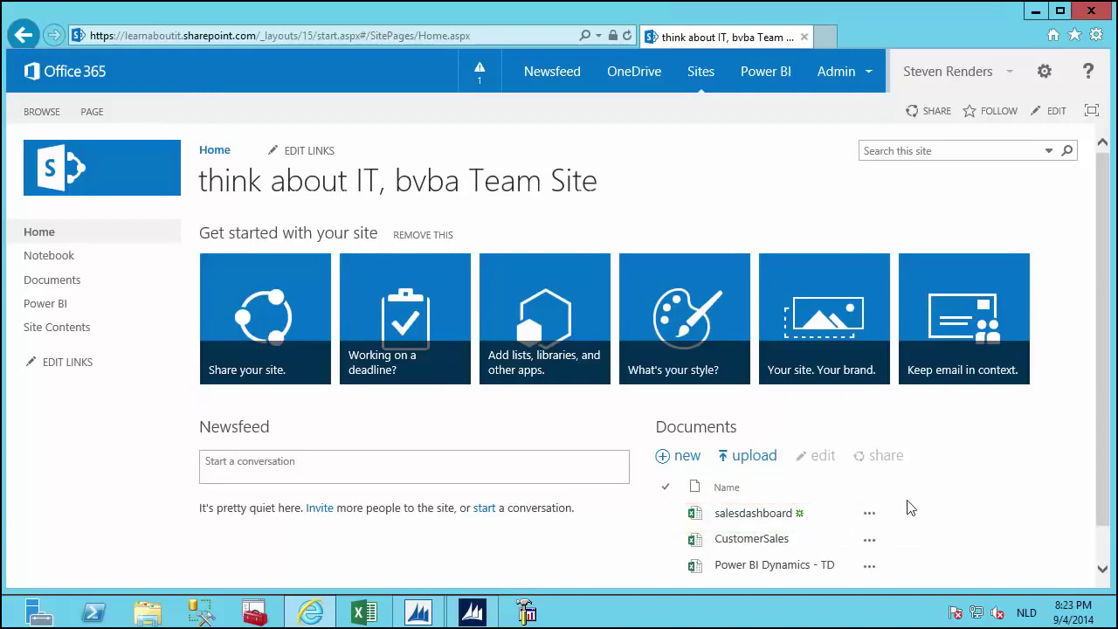
Step: View salesdashboard in Excel Online, allowing the ActiveX script access, check its sharing options and return to the Team Site
{"action": "left_click", "coordinate": [762, 514]}
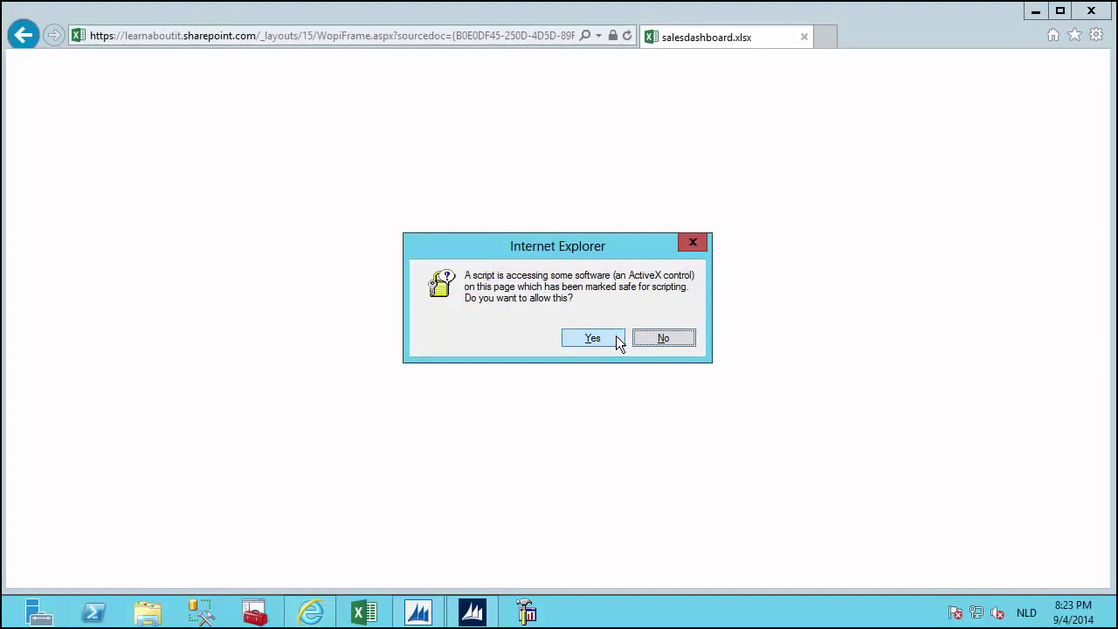
{"action": "left_click", "coordinate": [592, 338]}
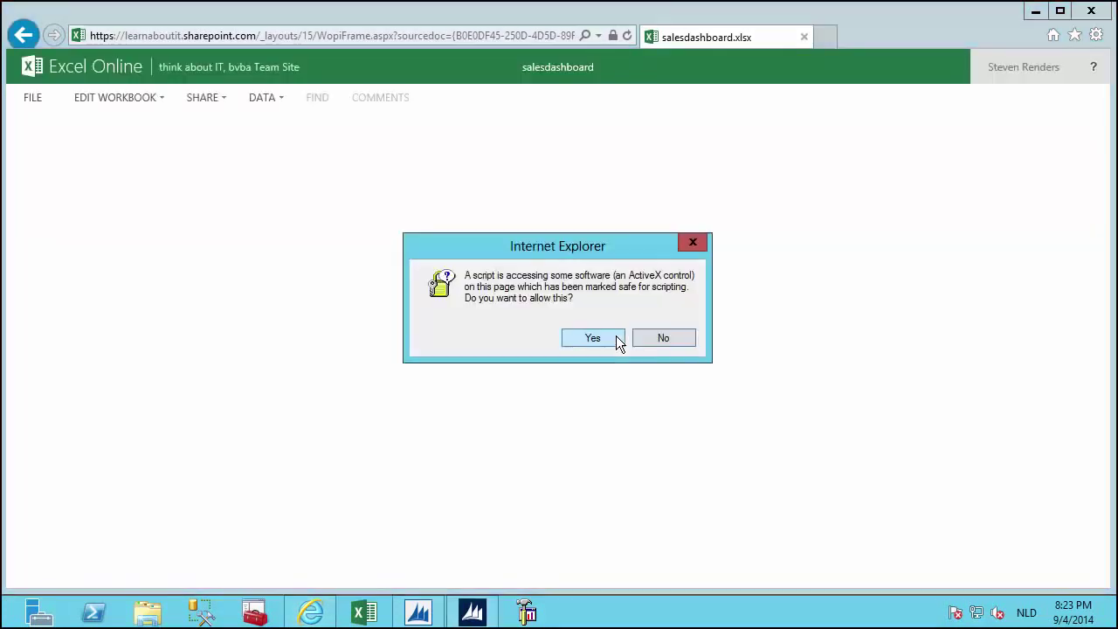
{"action": "left_click", "coordinate": [616, 338]}
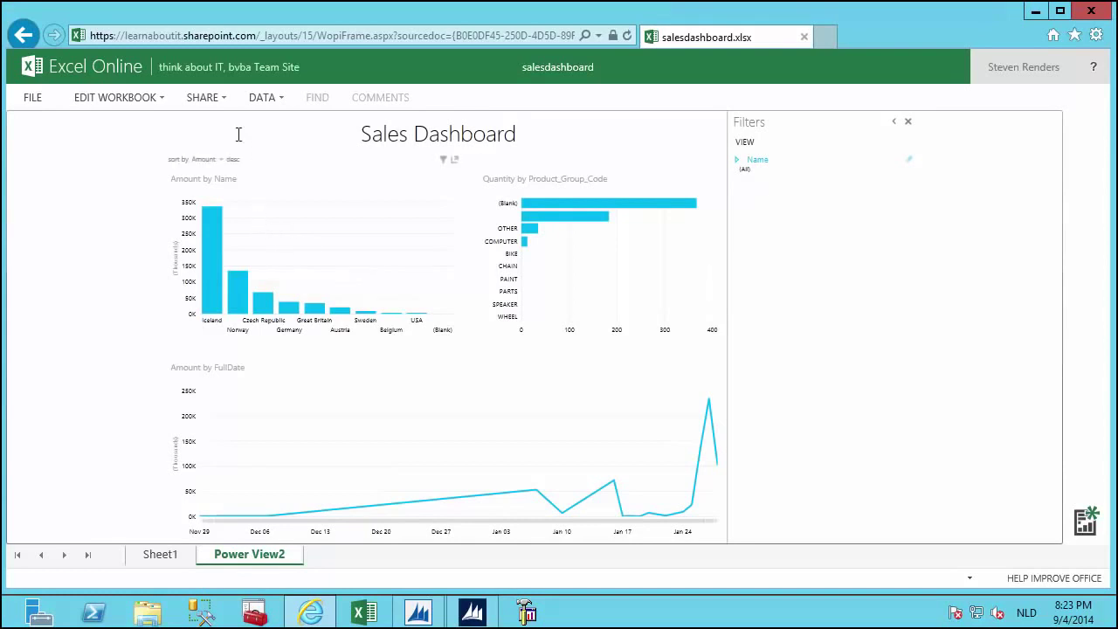
{"action": "left_click", "coordinate": [221, 99]}
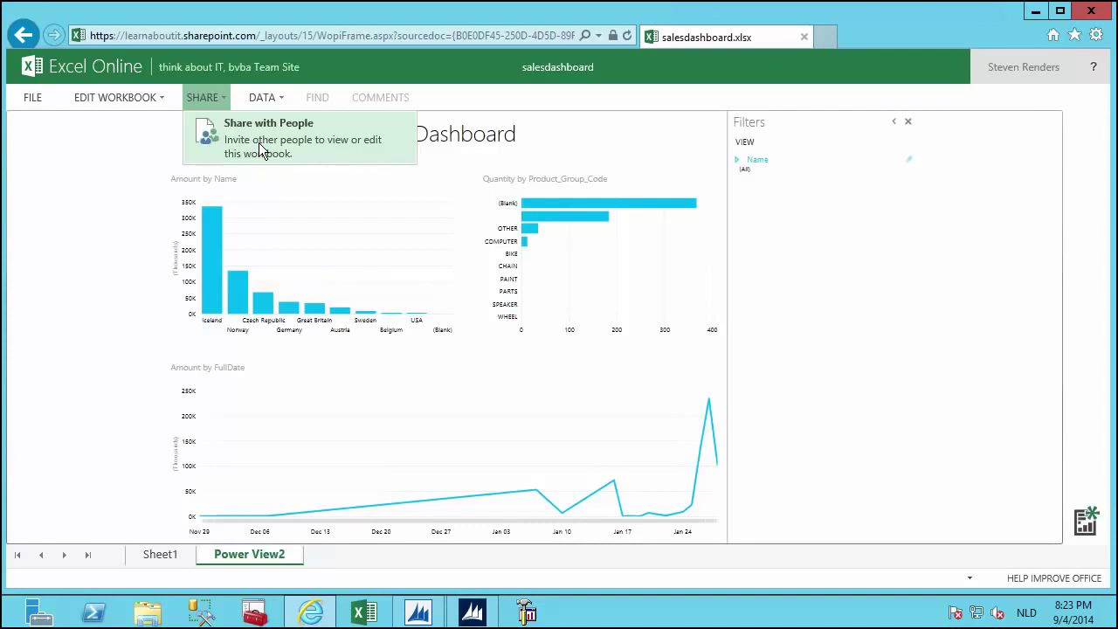
{"action": "left_click", "coordinate": [23, 35]}
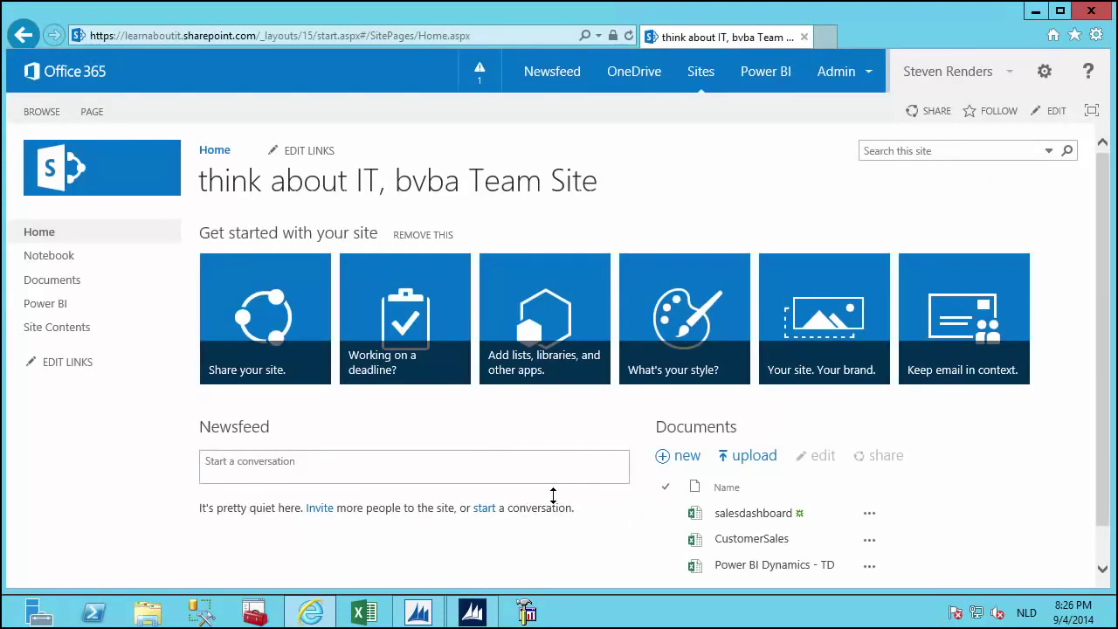
Step: Enable the salesdashboard report in Power BI for Office 365 from the Team Site's Power BI page and open its interactive view
{"action": "left_click", "coordinate": [45, 311]}
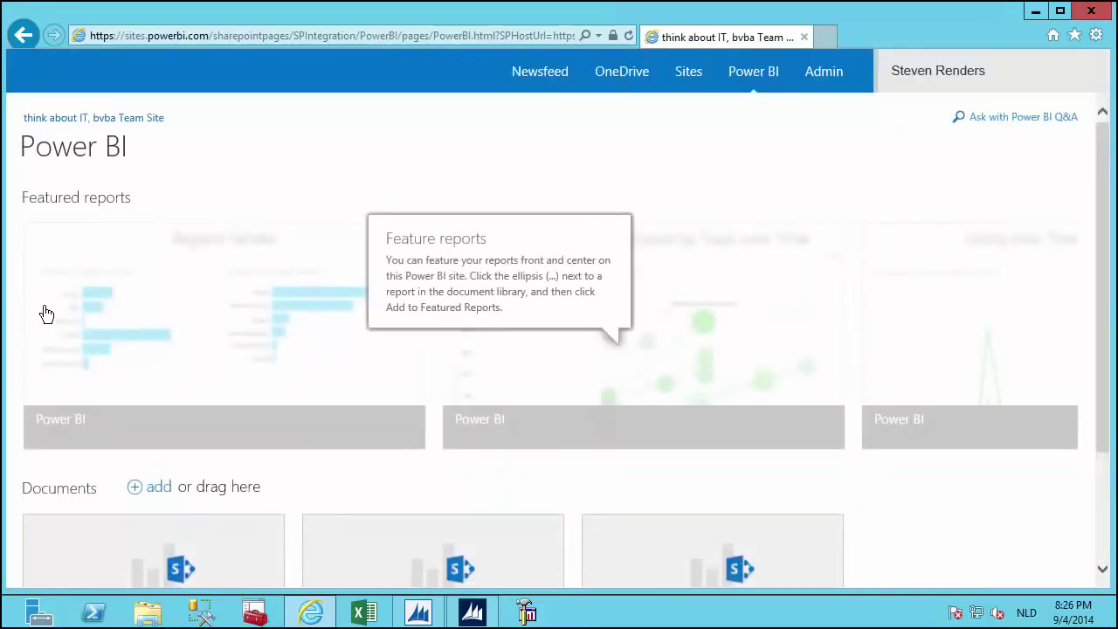
{"action": "scroll", "coordinate": [514, 375], "scroll_direction": "down", "scroll_amount": 1}
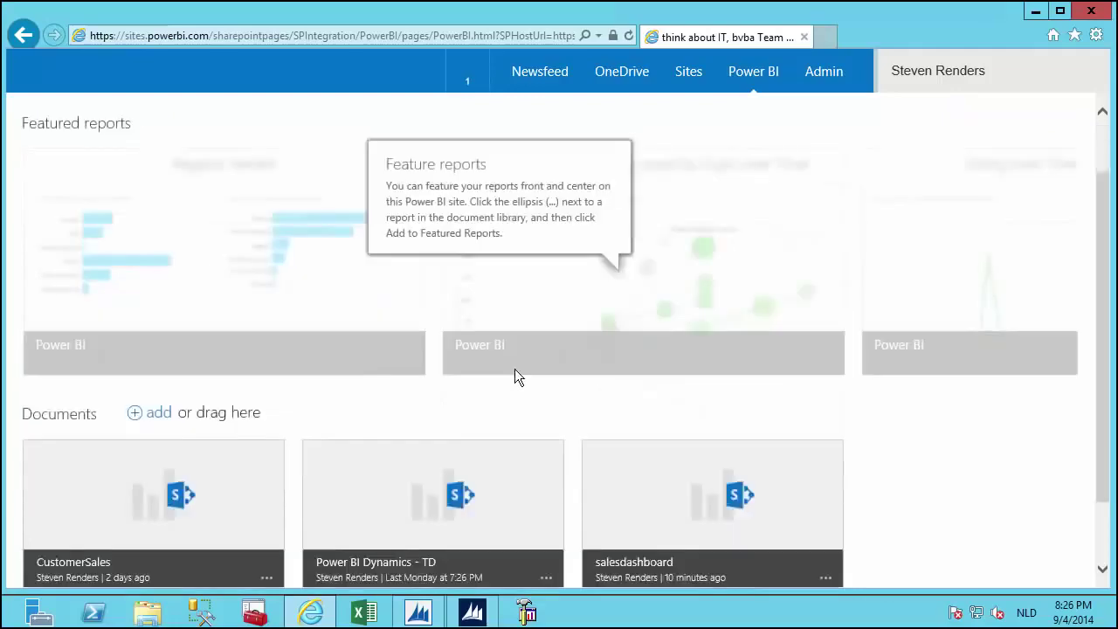
{"action": "scroll", "coordinate": [515, 369], "scroll_direction": "down", "scroll_amount": 1}
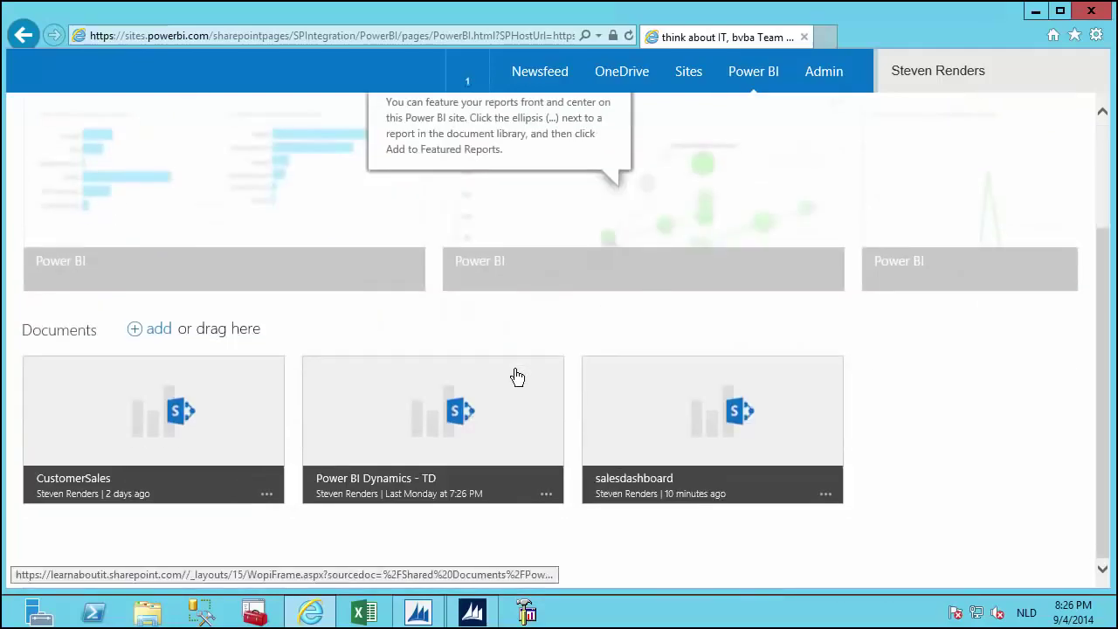
{"action": "scroll", "coordinate": [514, 377], "scroll_direction": "up", "scroll_amount": 2}
{"action": "scroll", "coordinate": [515, 376], "scroll_direction": "down", "scroll_amount": 2}
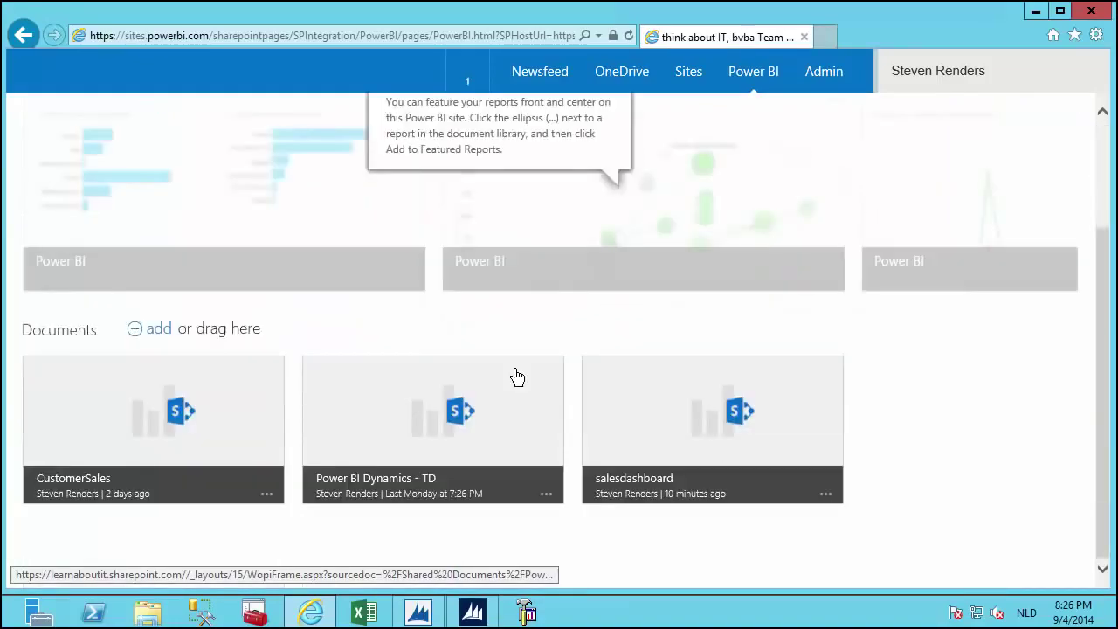
{"action": "left_click", "coordinate": [775, 437]}
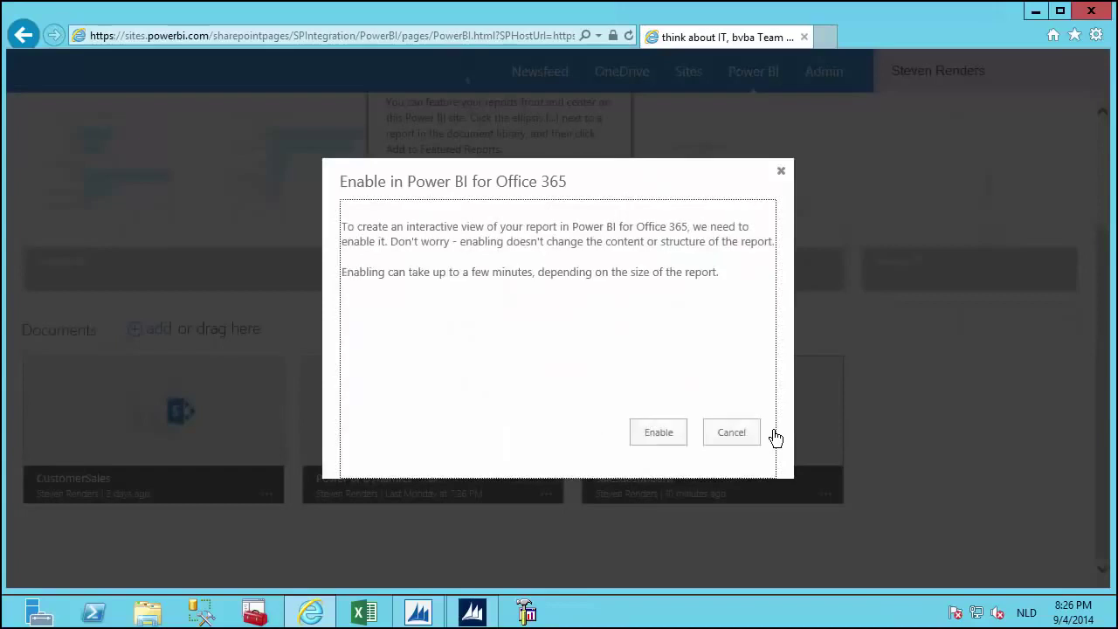
{"action": "left_click", "coordinate": [680, 437]}
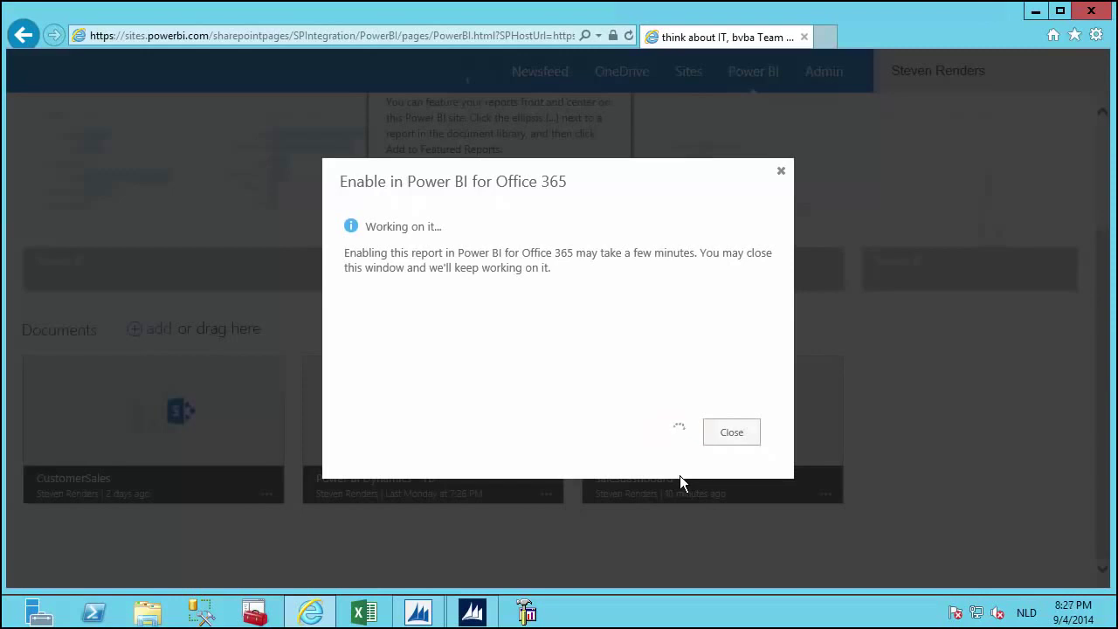
{"action": "left_click", "coordinate": [652, 433]}
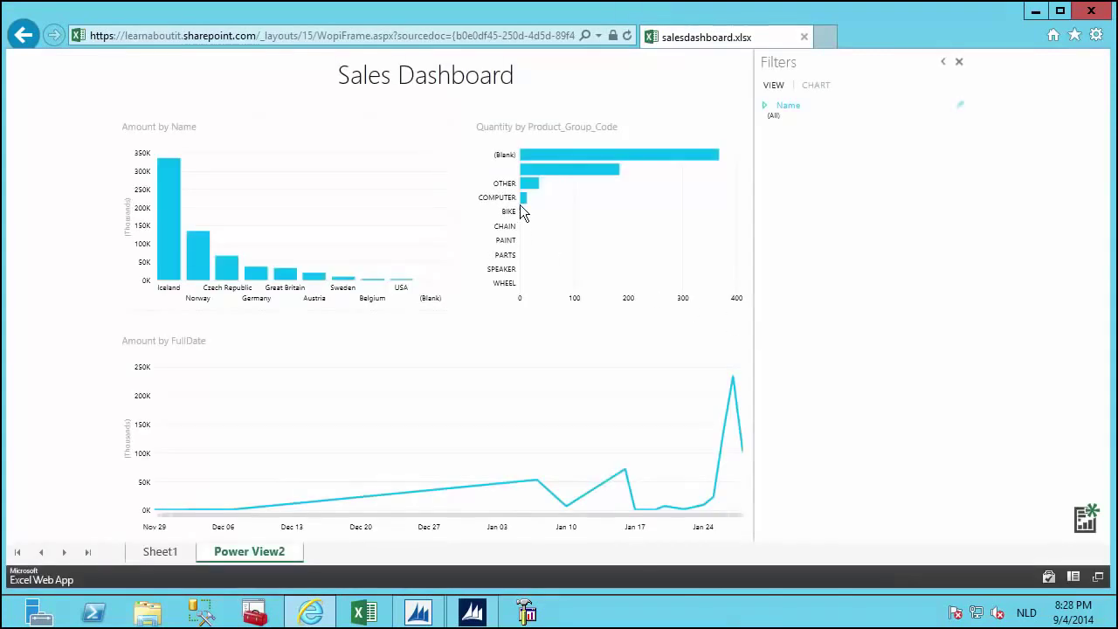
Step: Cross-highlight the online dashboard by the (Blank) product group bar, then by the Norway and Iceland columns
{"action": "left_click", "coordinate": [556, 157]}
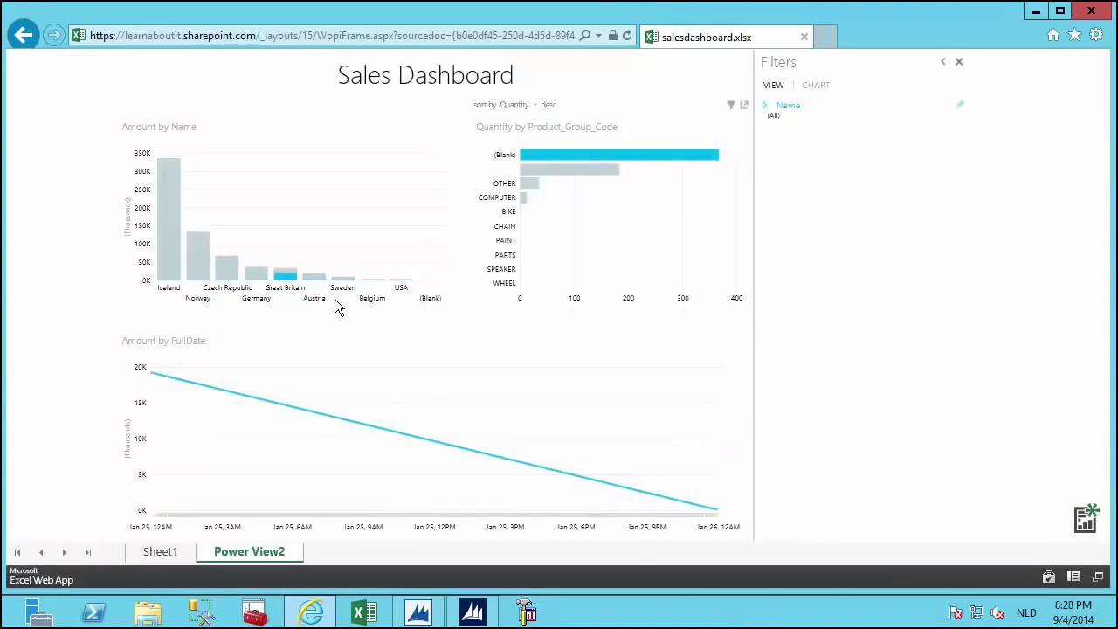
{"action": "left_click", "coordinate": [202, 266]}
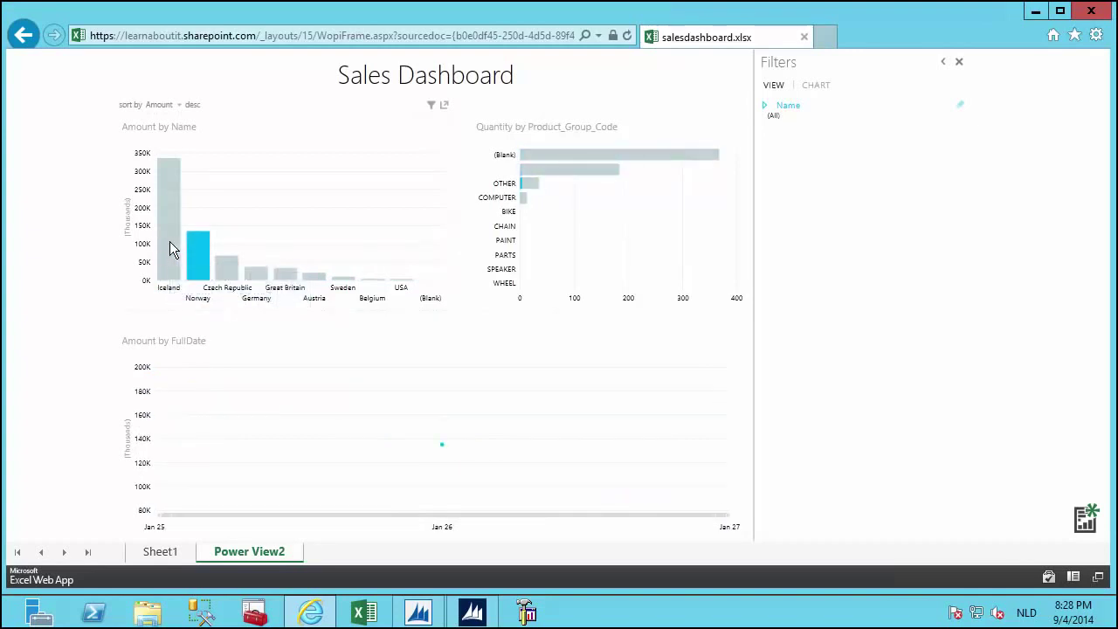
{"action": "left_click", "coordinate": [169, 241]}
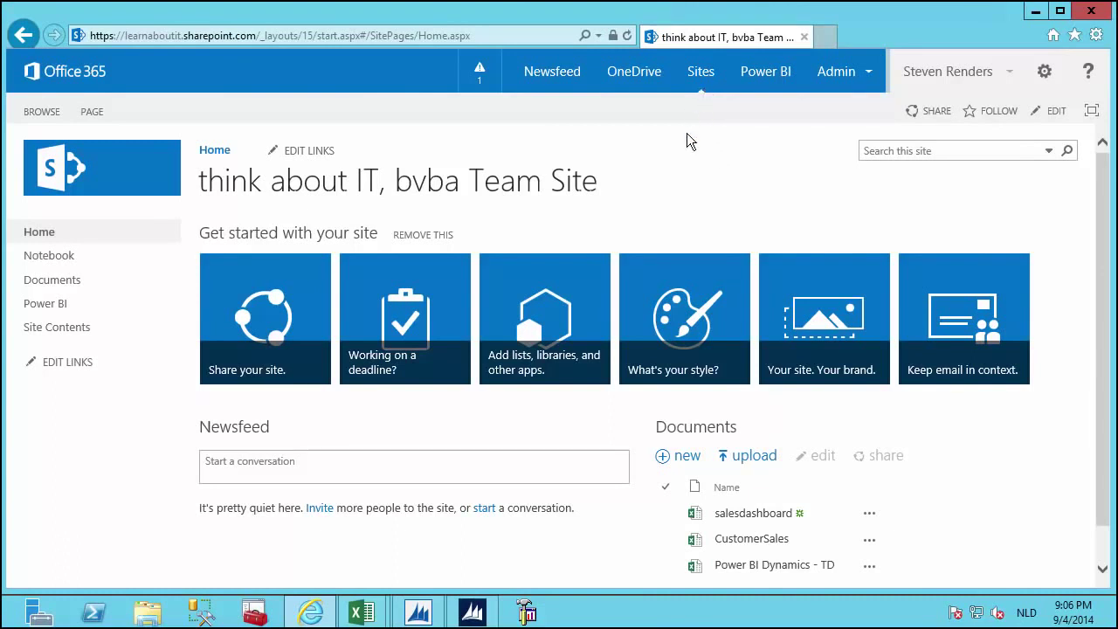
Step: On the Team Site's Power BI page, mark the salesdashboard report as a favorite and add it to Q&A
{"action": "left_click", "coordinate": [52, 305]}
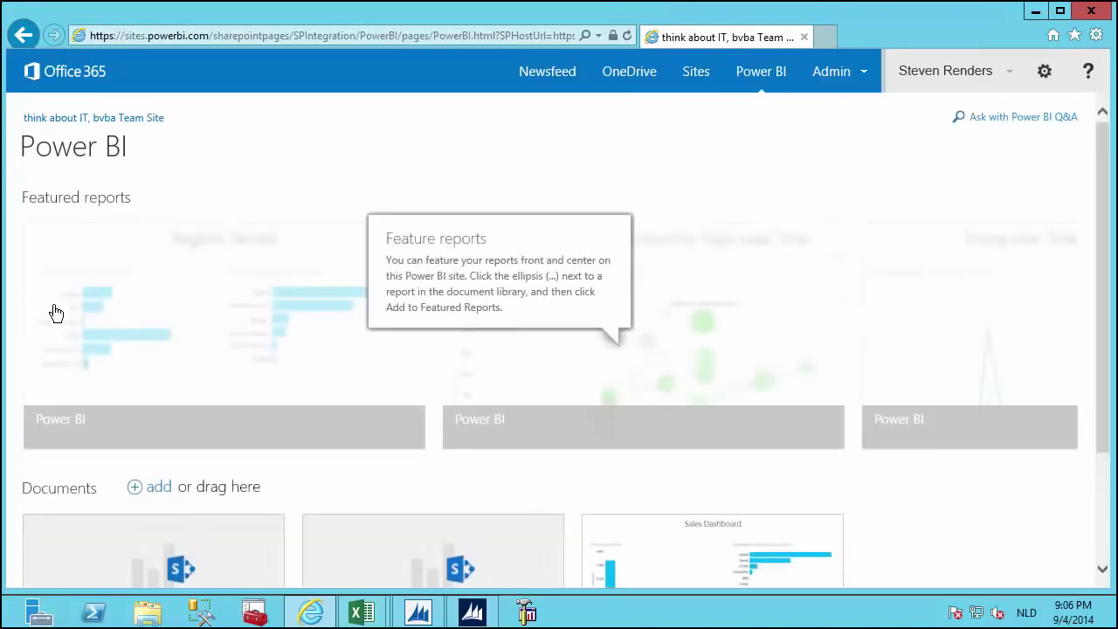
{"action": "scroll", "coordinate": [588, 402], "scroll_direction": "down", "scroll_amount": 2}
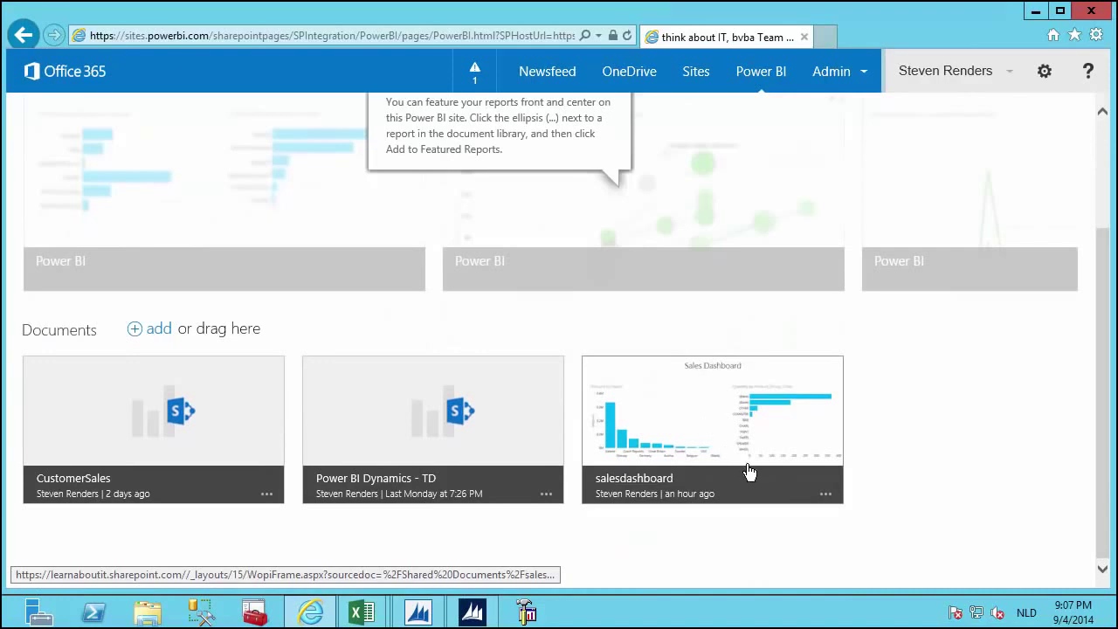
{"action": "left_click", "coordinate": [825, 495]}
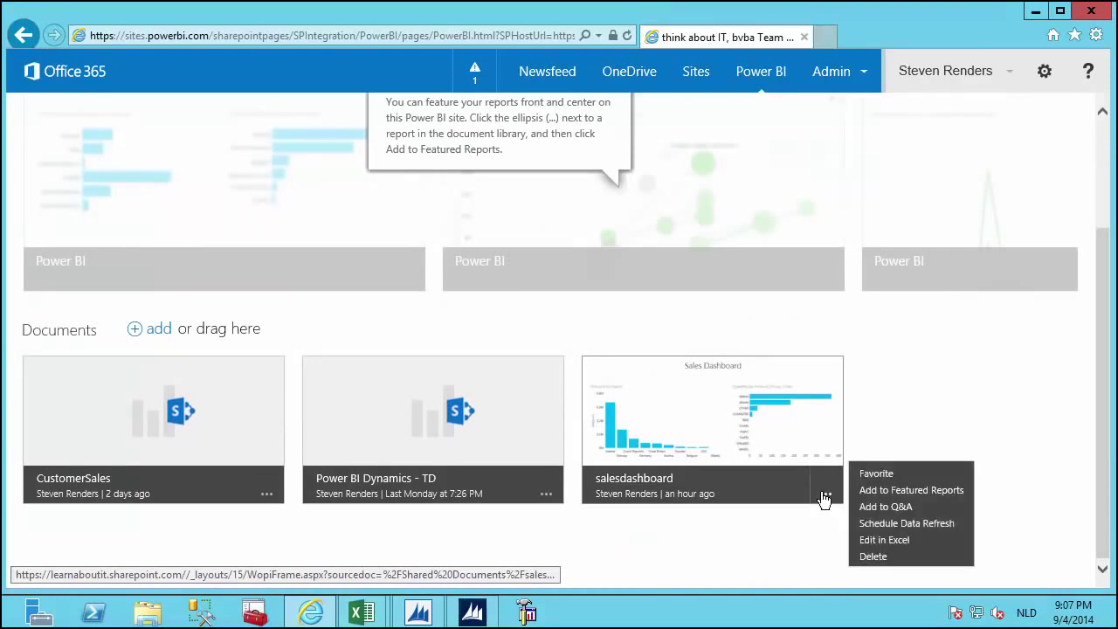
{"action": "left_click", "coordinate": [876, 474]}
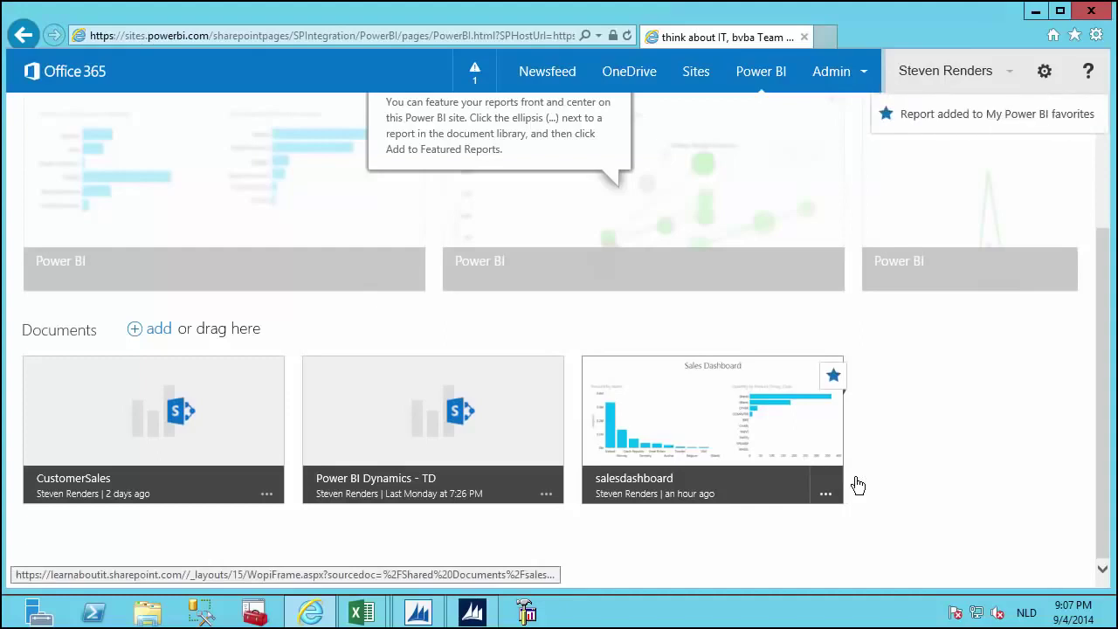
{"action": "left_click", "coordinate": [825, 494]}
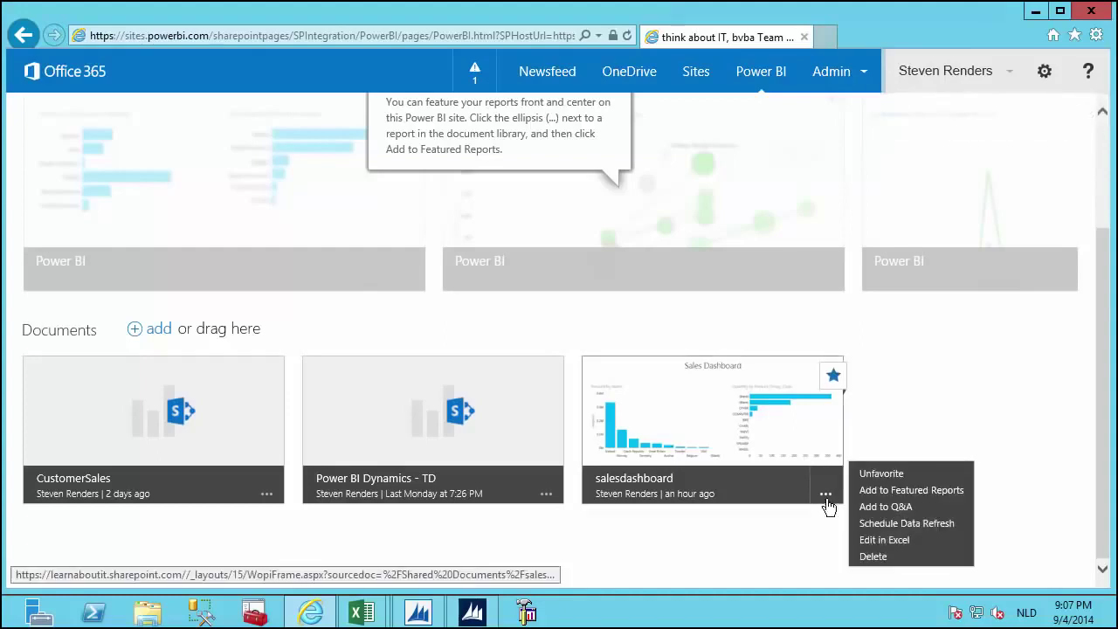
{"action": "left_click", "coordinate": [896, 508]}
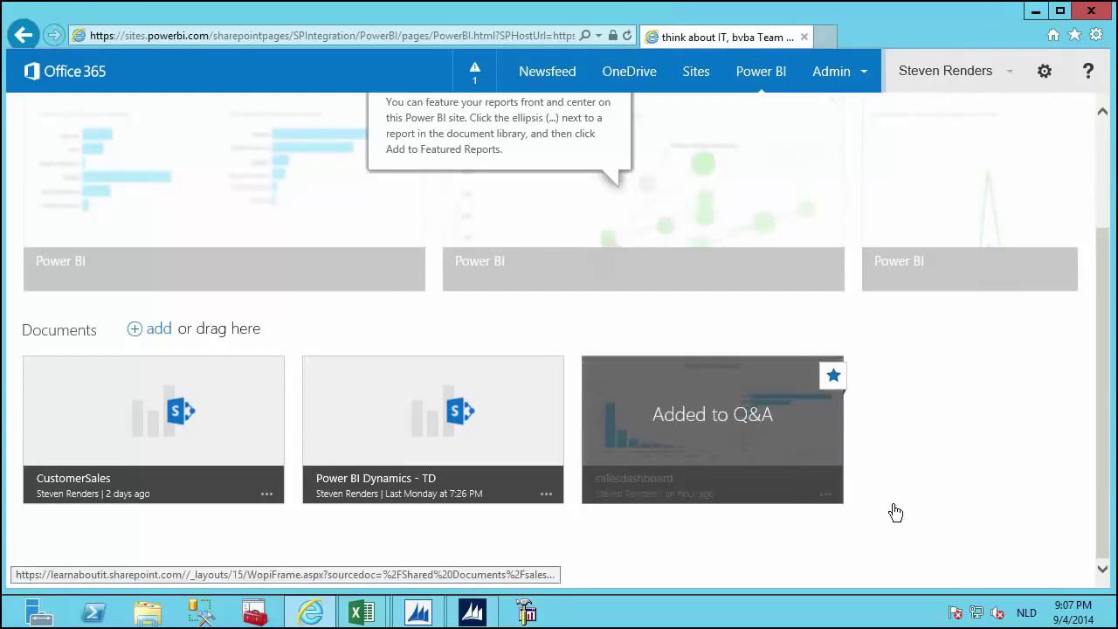
Step: Open Power BI Q&A from the Team Site's Power BI page and allow the ActiveX script access
{"action": "scroll", "coordinate": [896, 513], "scroll_direction": "up", "scroll_amount": 3}
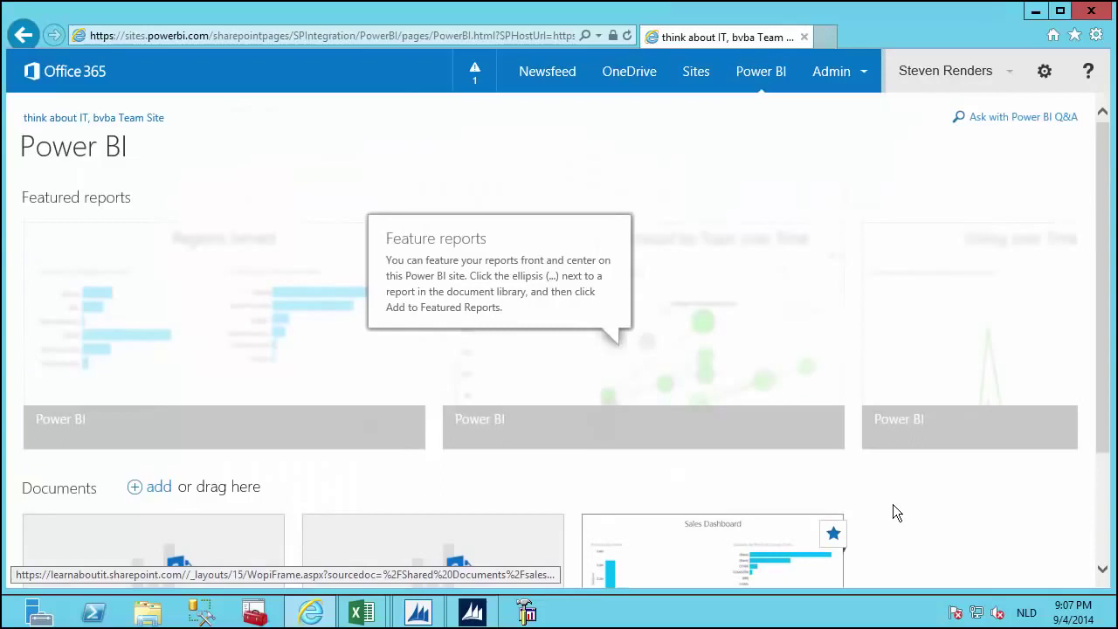
{"action": "left_click", "coordinate": [1017, 122]}
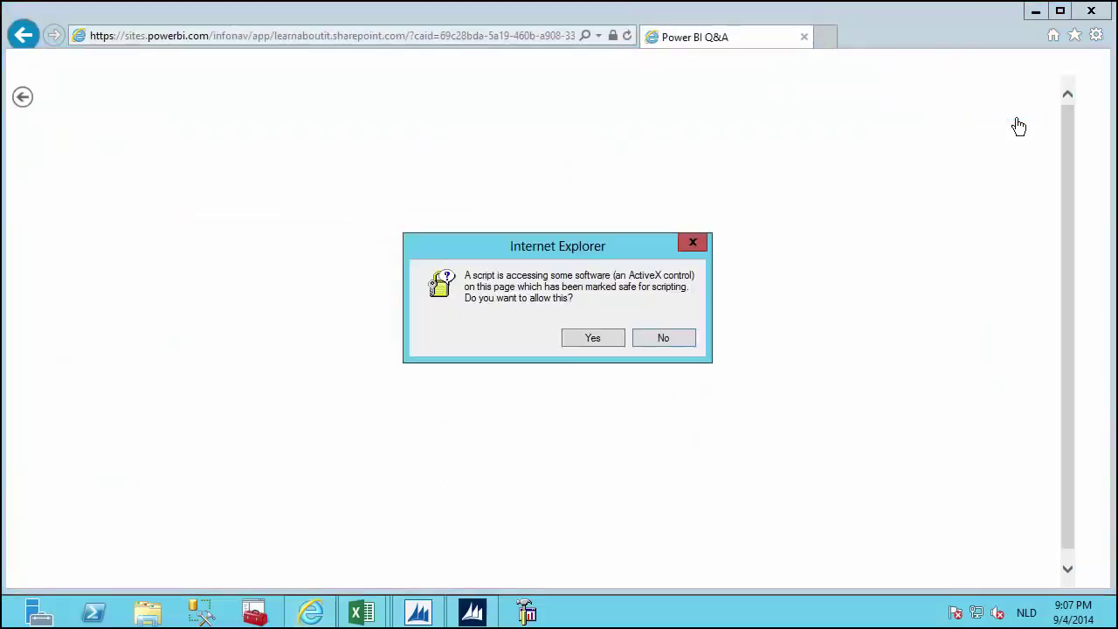
{"action": "left_click", "coordinate": [600, 337]}
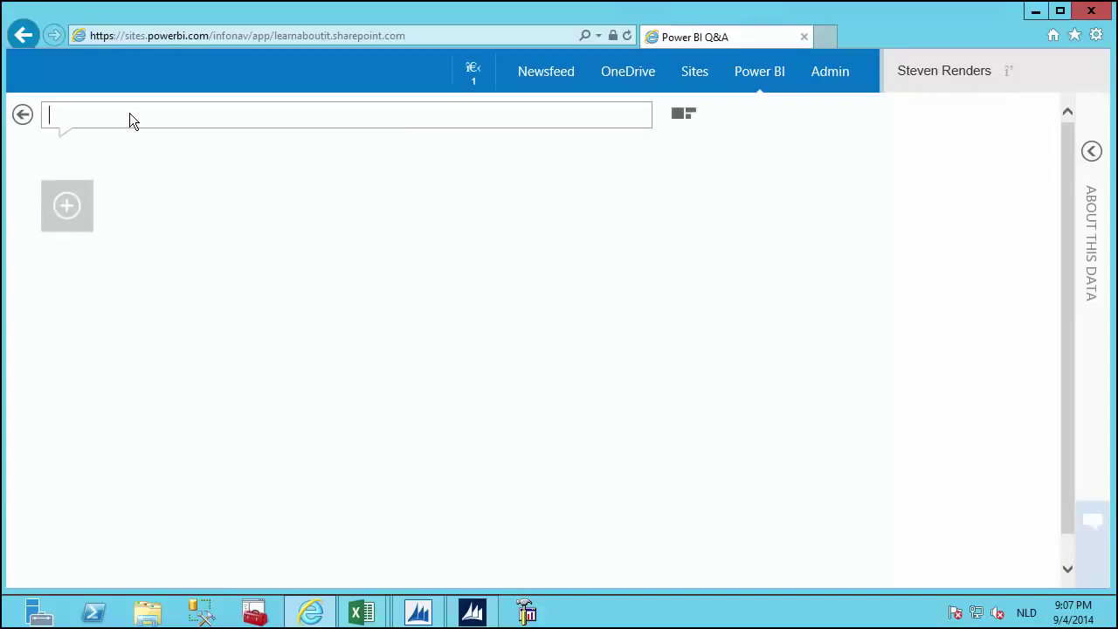
Step: Ask Q&A to "show customers by city" and view the result as cards, then as a map
{"action": "type", "text": "show "}
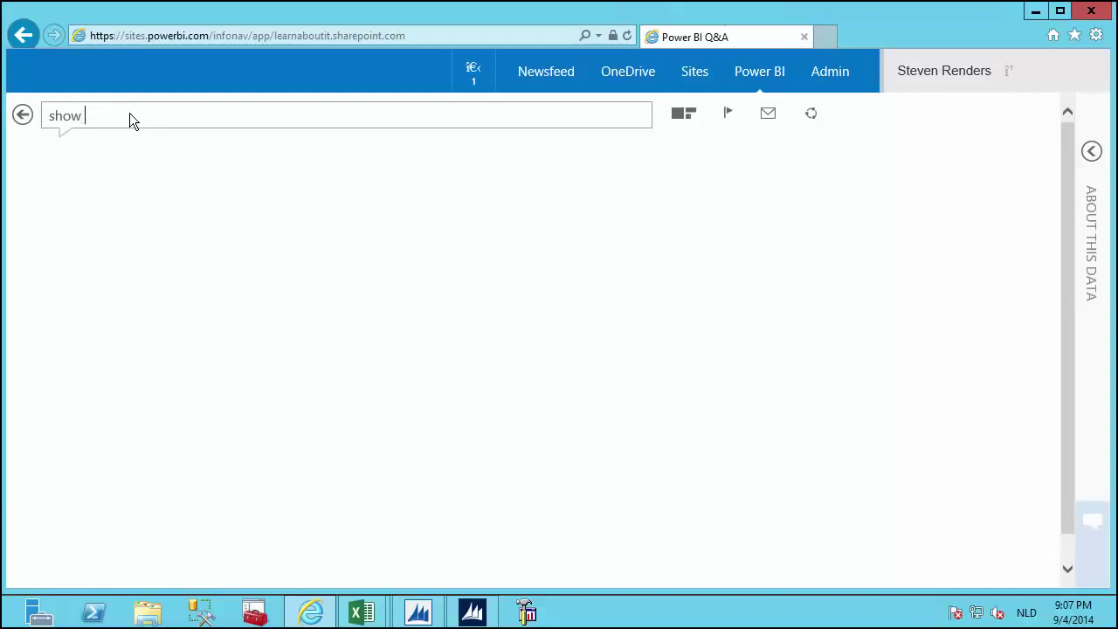
{"action": "type", "text": "cust"}
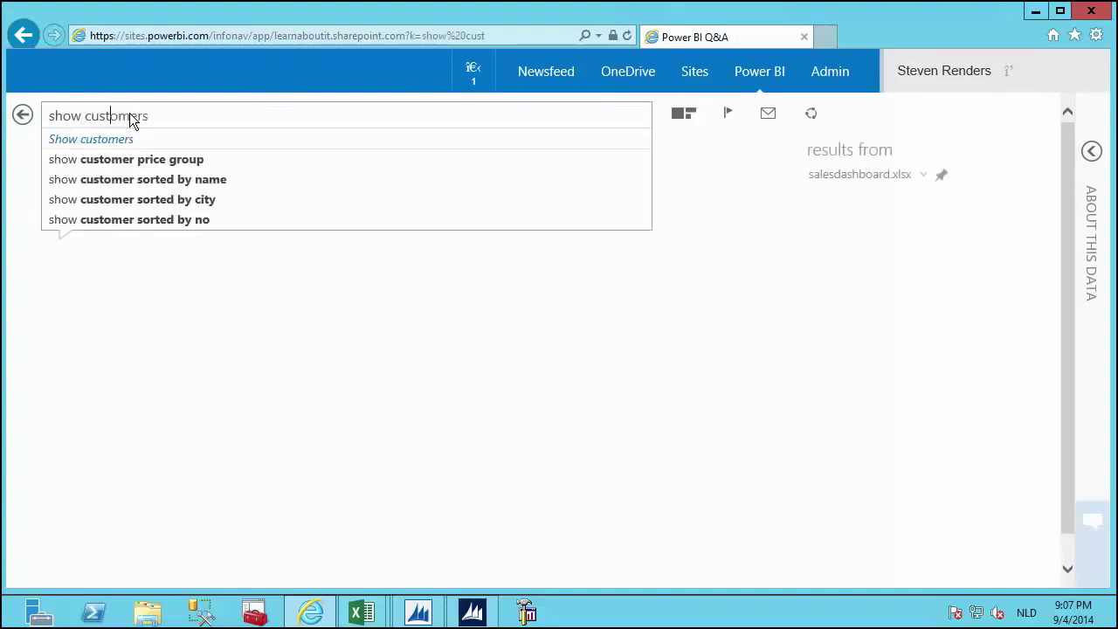
{"action": "type", "text": "omers "}
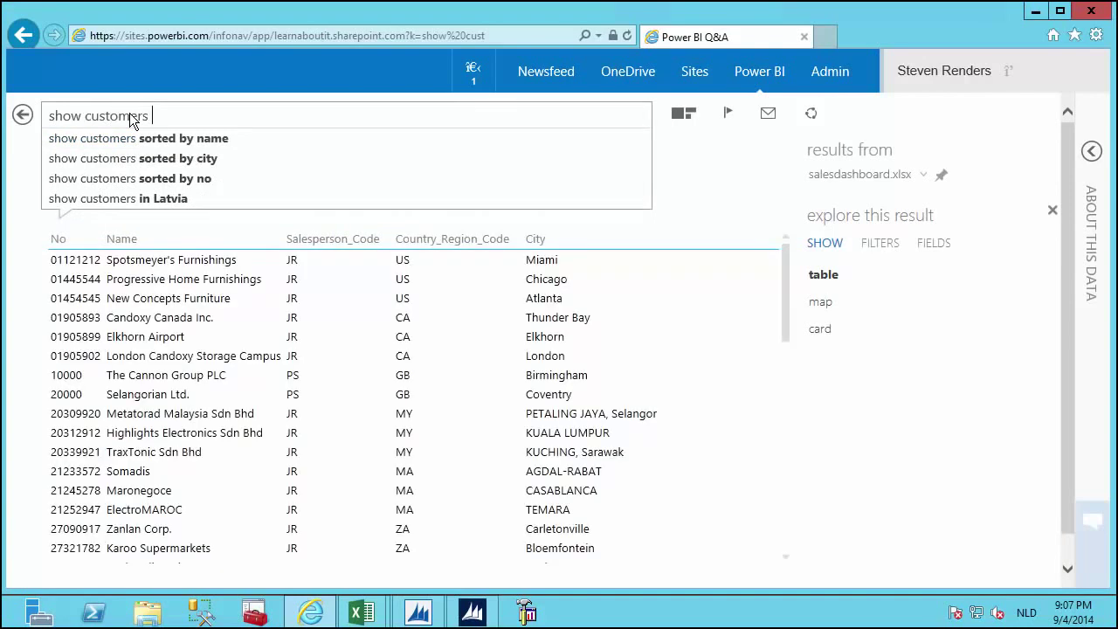
{"action": "type", "text": "by ci"}
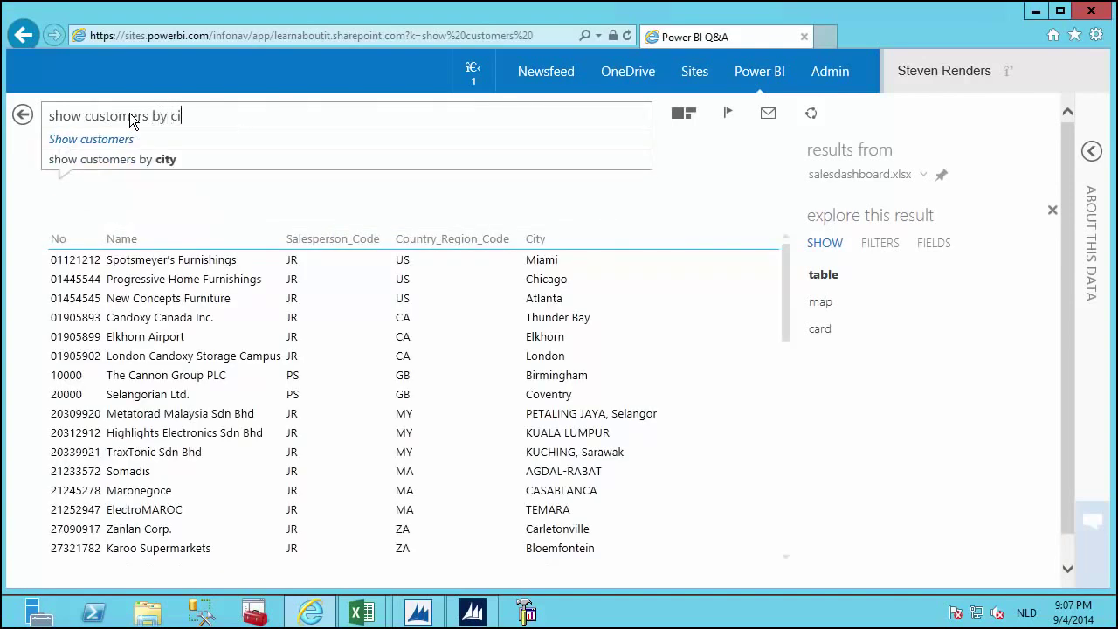
{"action": "type", "text": "ty"}
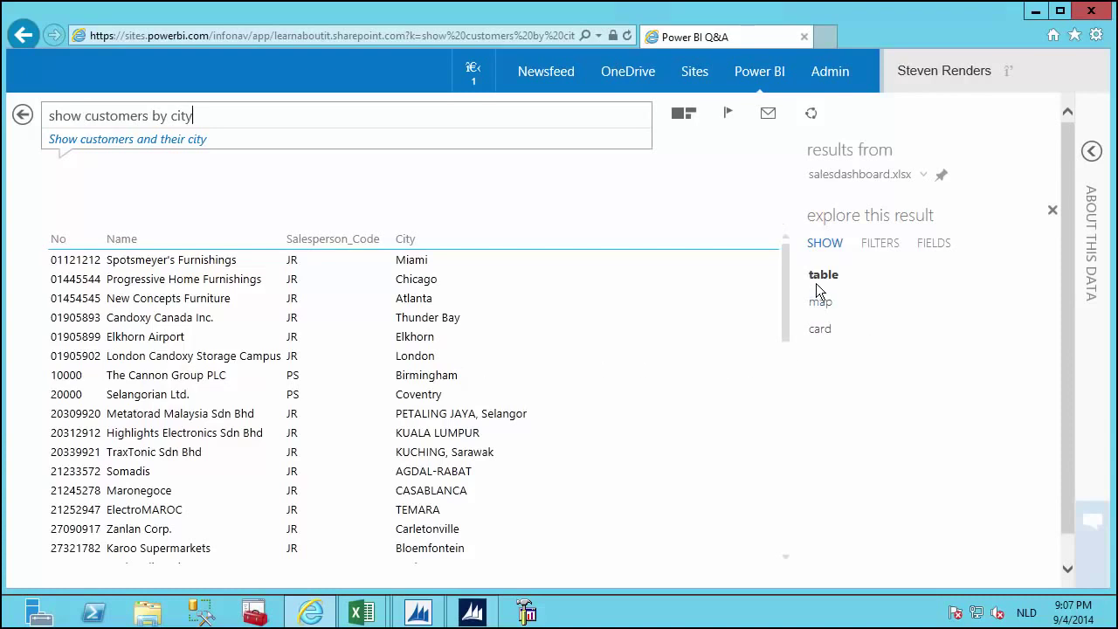
{"action": "left_click", "coordinate": [821, 329]}
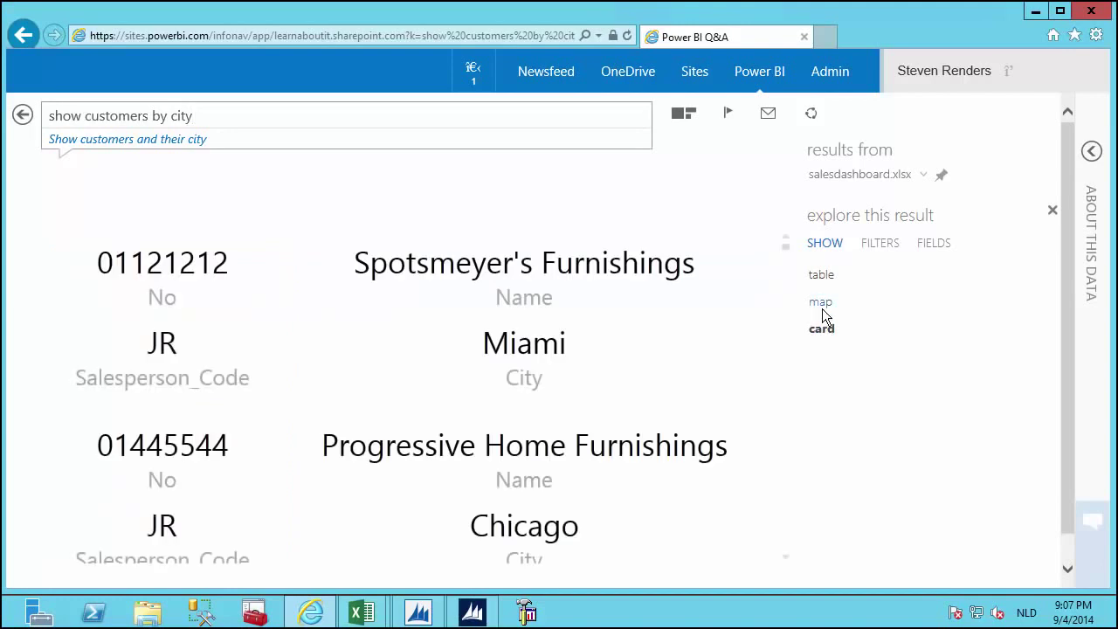
{"action": "left_click", "coordinate": [822, 307]}
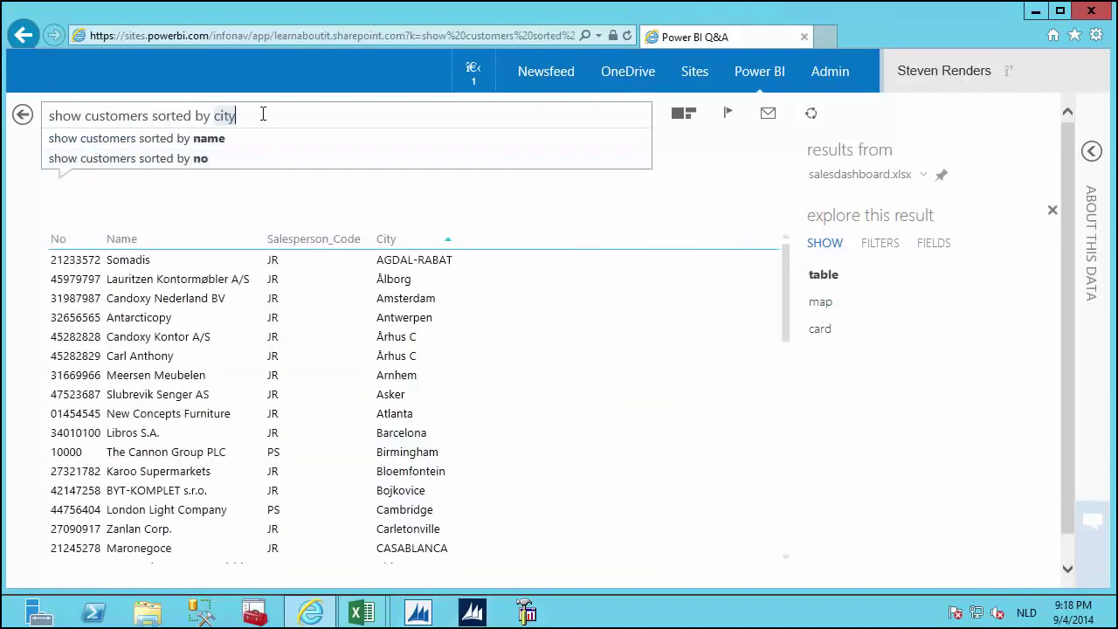
Step: Replace the question with "show salespeople sorted by commission percent" using the suggested completions
{"action": "left_click_drag", "start_coordinate": [262, 114], "coordinate": [33, 117]}
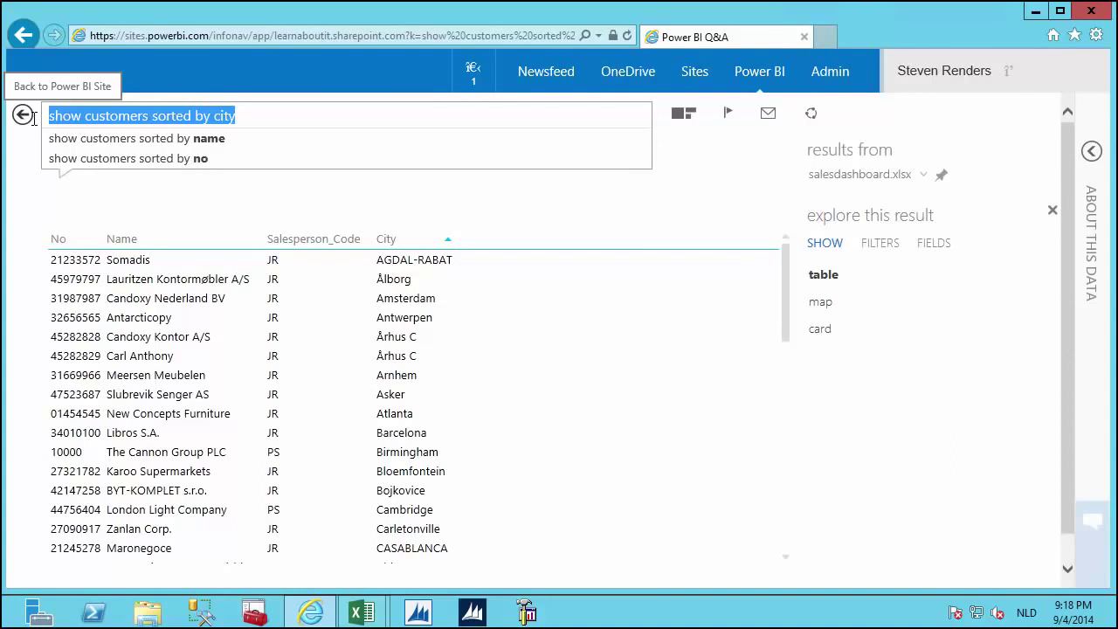
{"action": "type", "text": "show "}
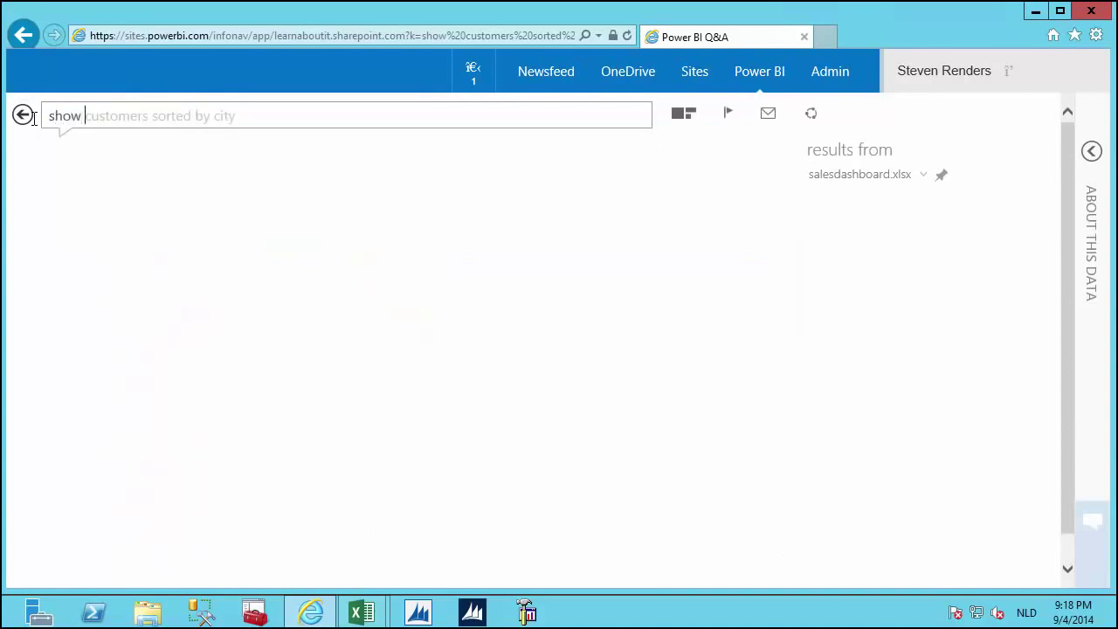
{"action": "type", "text": "sale"}
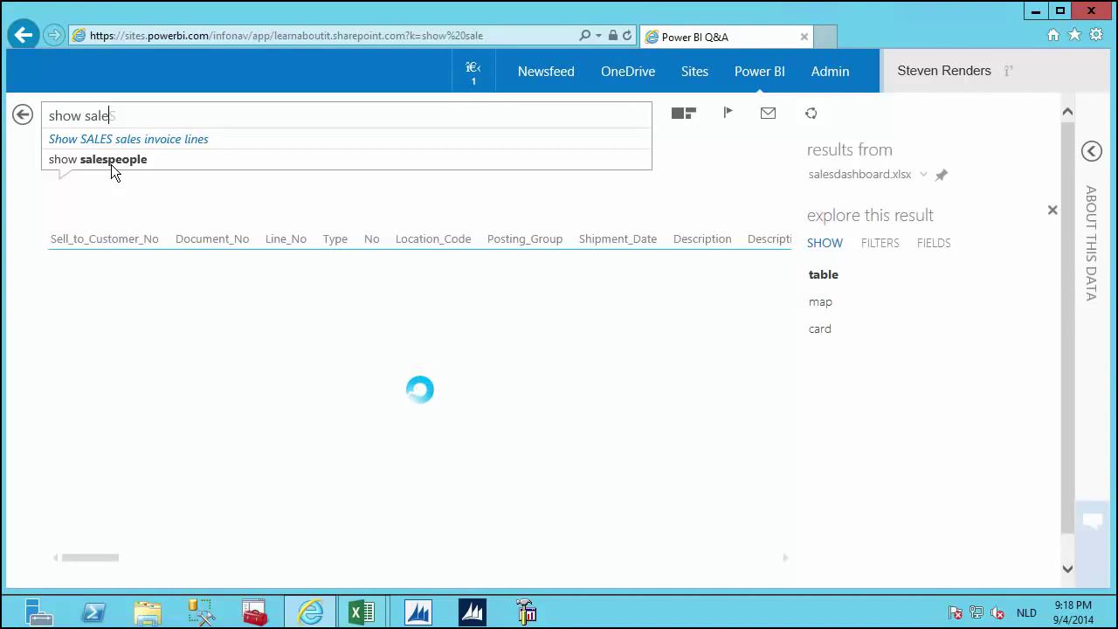
{"action": "left_click", "coordinate": [111, 161]}
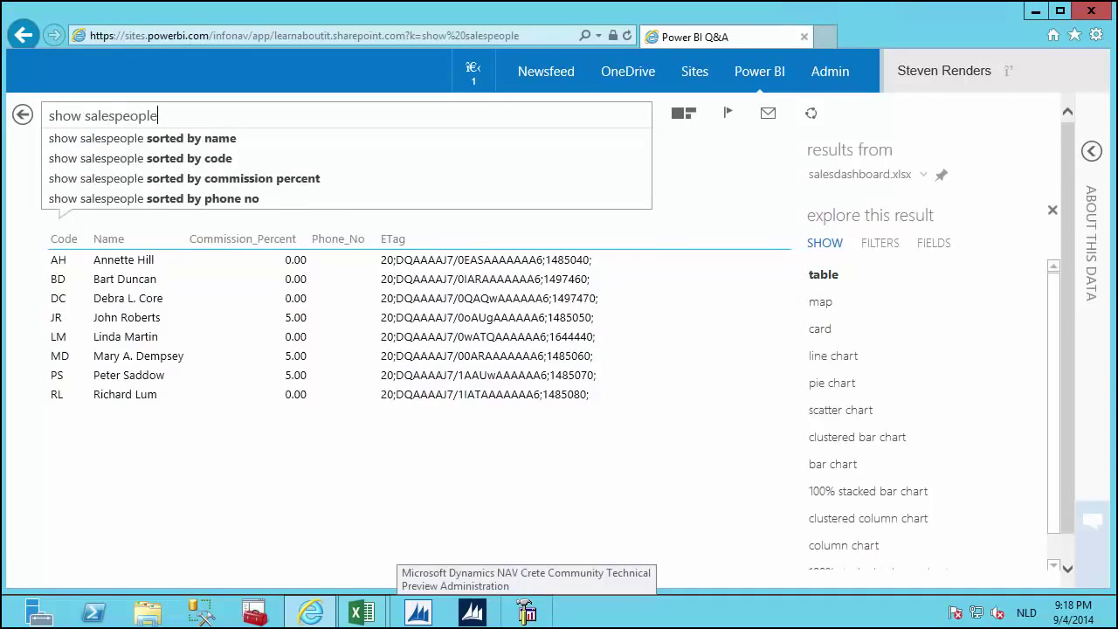
{"action": "left_click", "coordinate": [280, 182]}
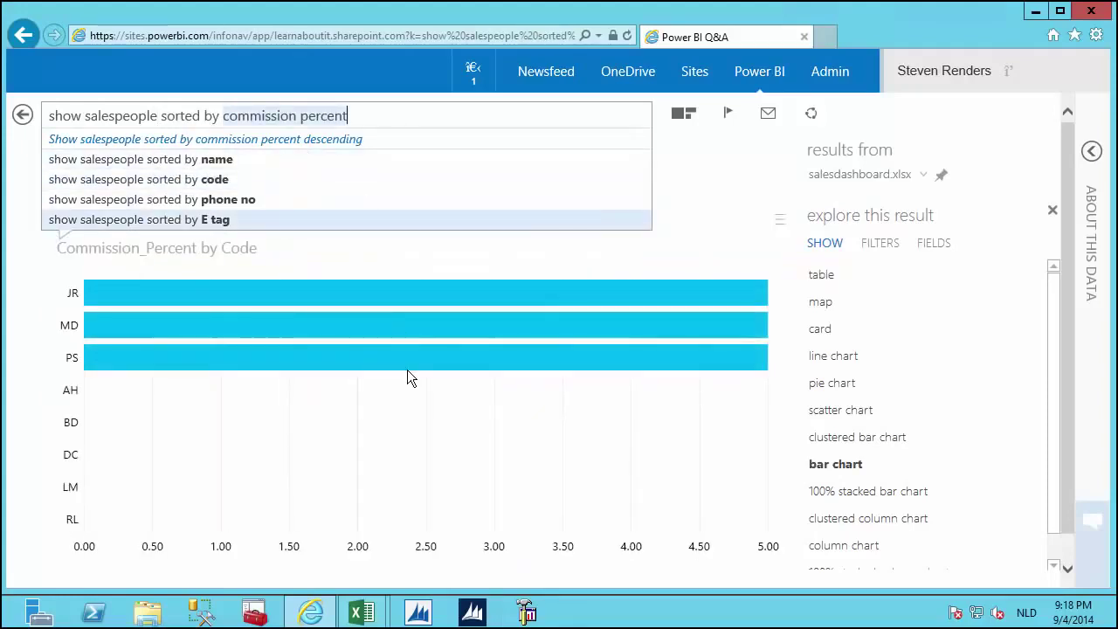
{"action": "mouse_move", "coordinate": [407, 373]}
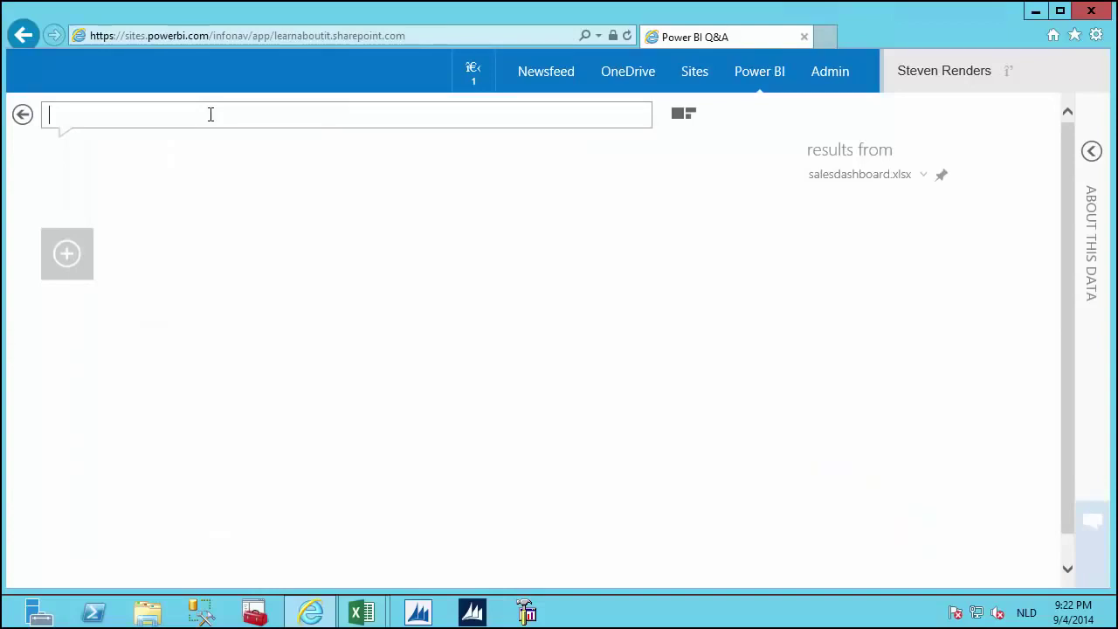
Step: Ask Q&A for "quantity" and examine the resulting chart
{"action": "type", "text": "quantit"}
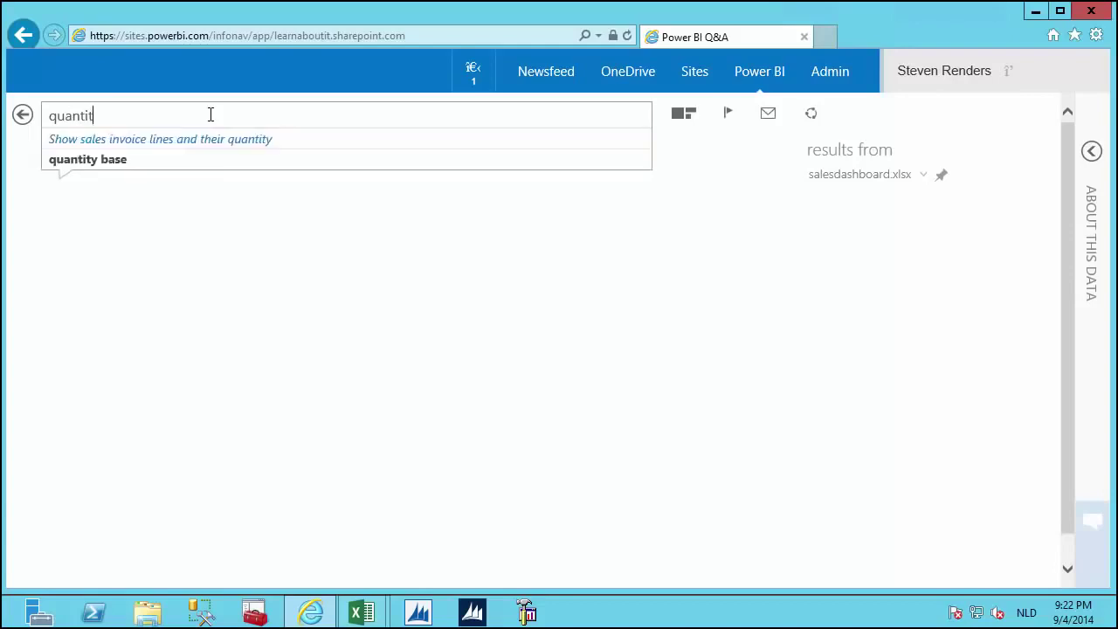
{"action": "type", "text": "y"}
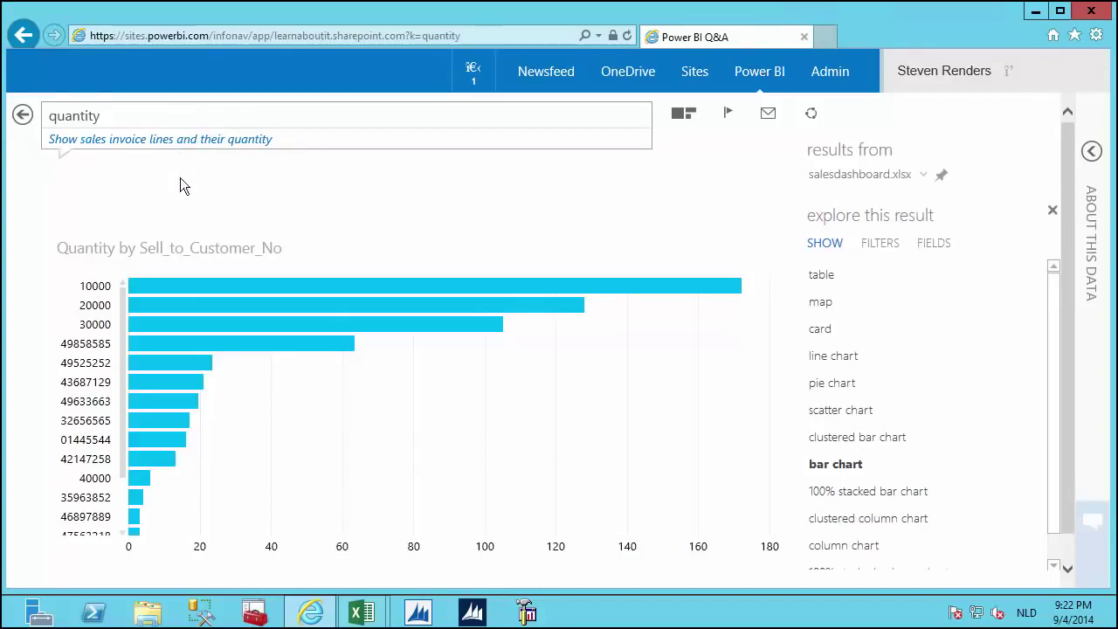
{"action": "mouse_move", "coordinate": [119, 261]}
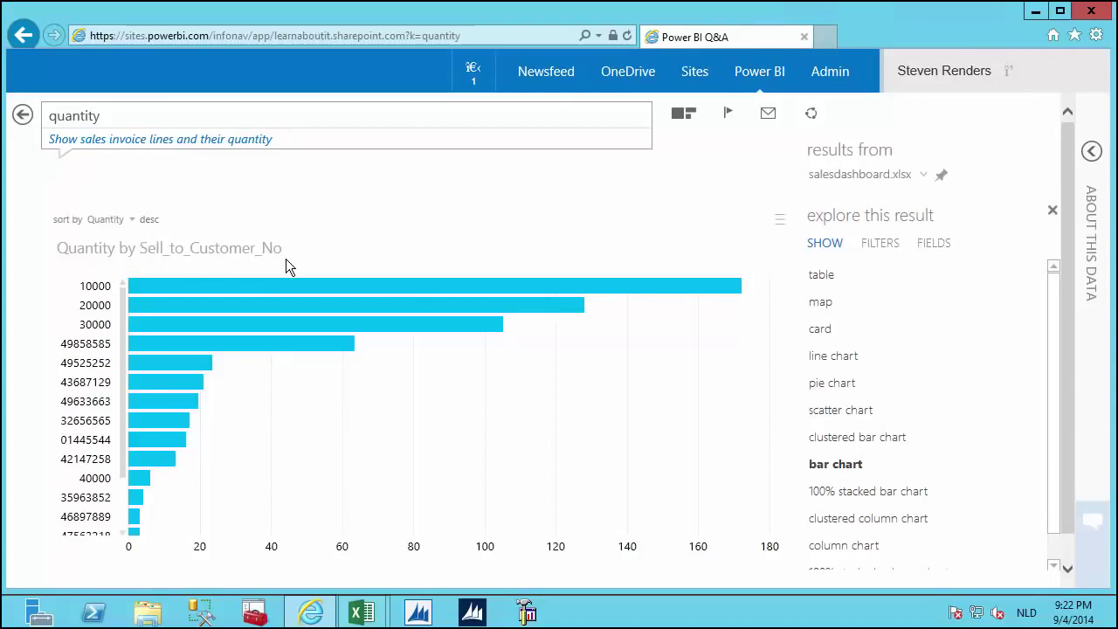